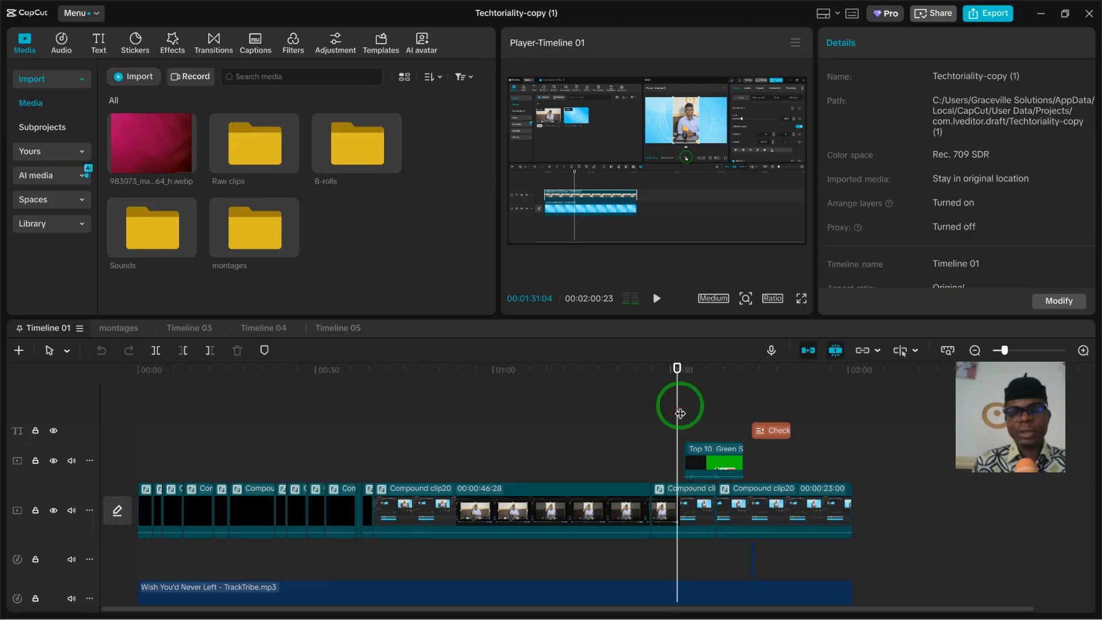
- Create a new timeline and add Rec 0014.mp4 from the Raw clips folder to it
left_click_drag(681, 413, 636, 413)
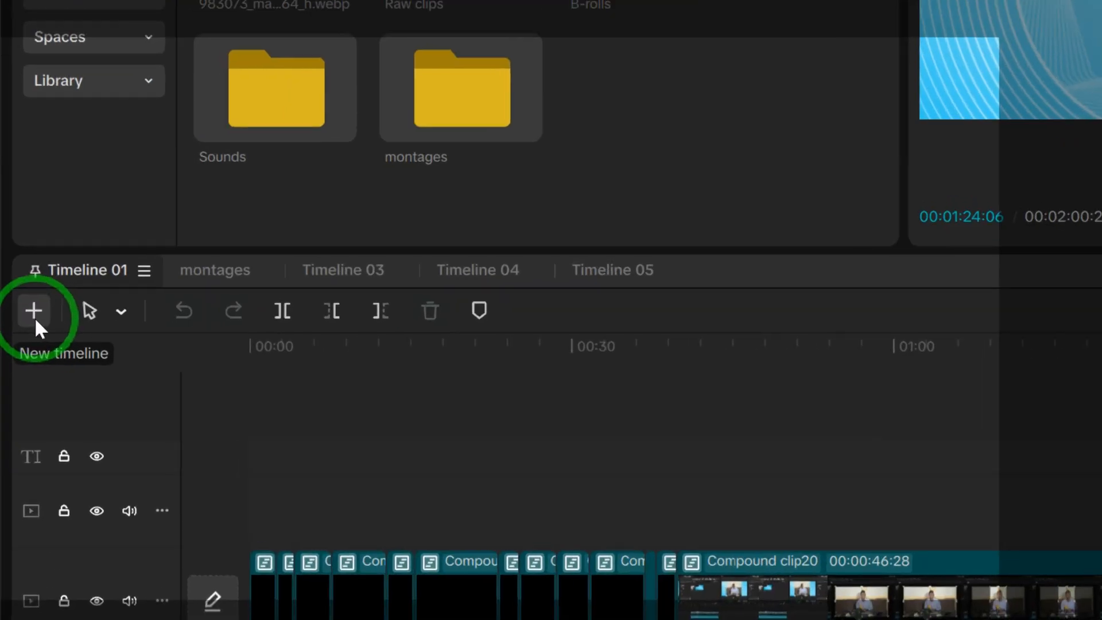
left_click(19, 350)
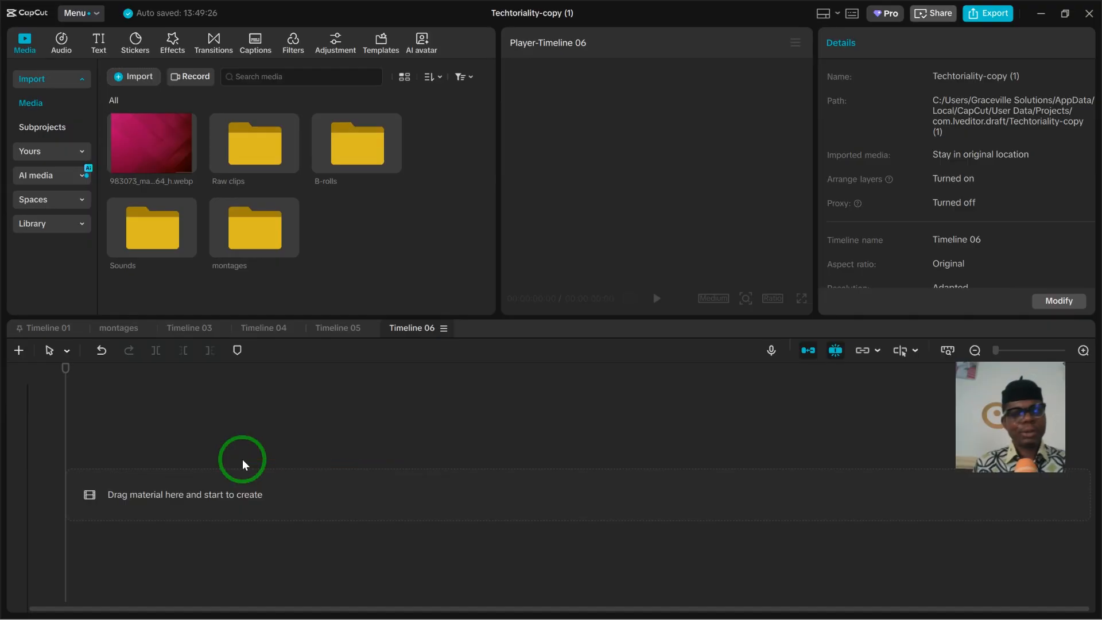
left_click(256, 147)
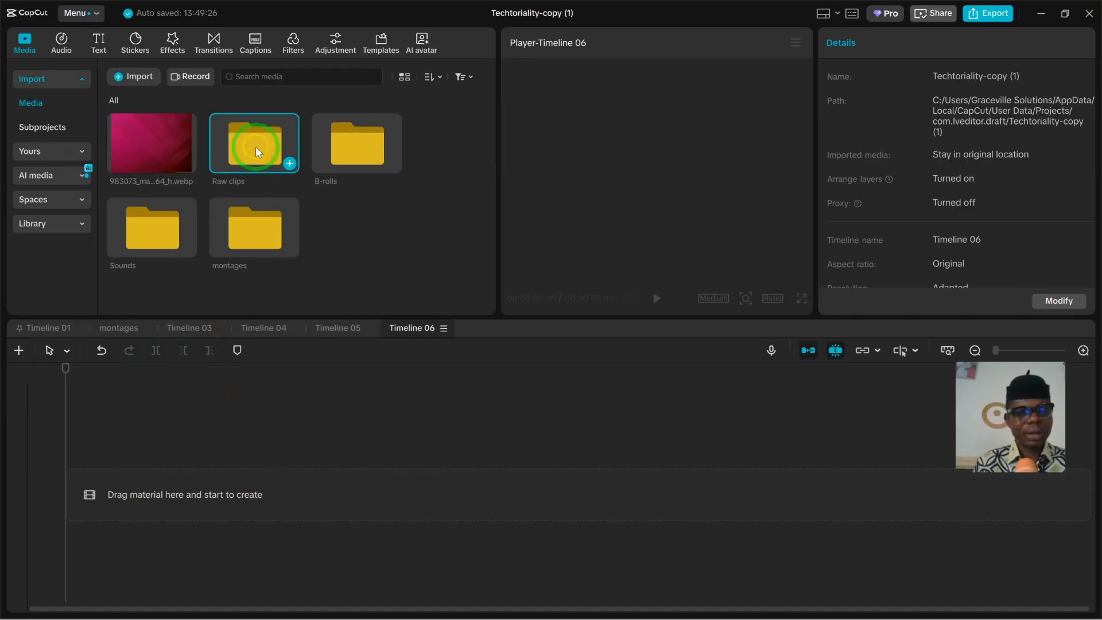
double_click(256, 146)
left_click(186, 164)
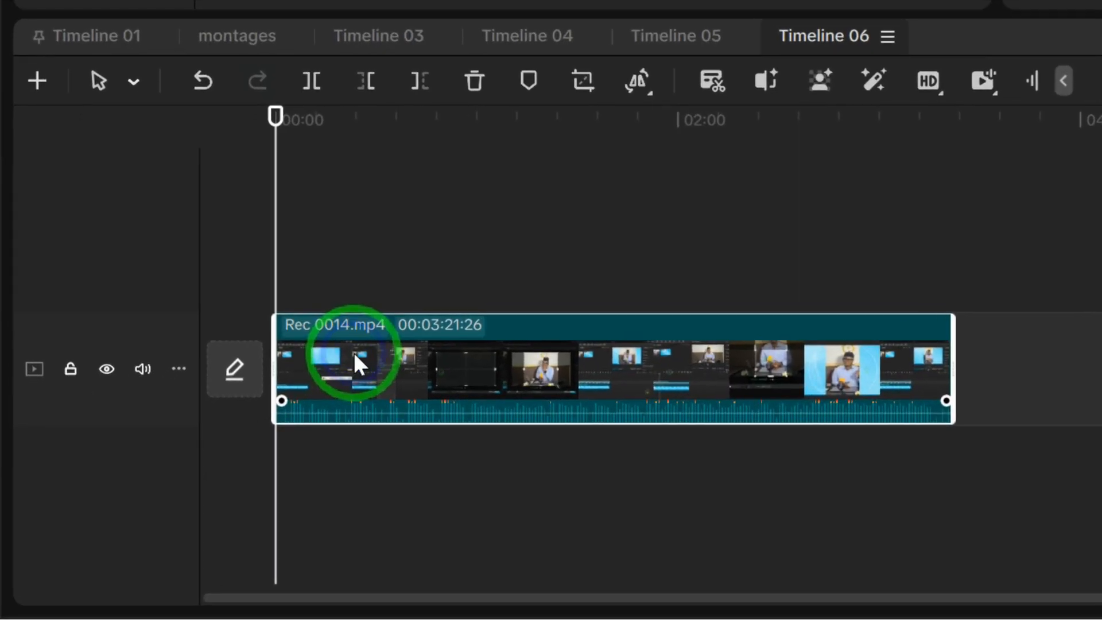
- Extract the audio from the Rec 0014.mp4 clip on the new timeline
right_click(178, 492)
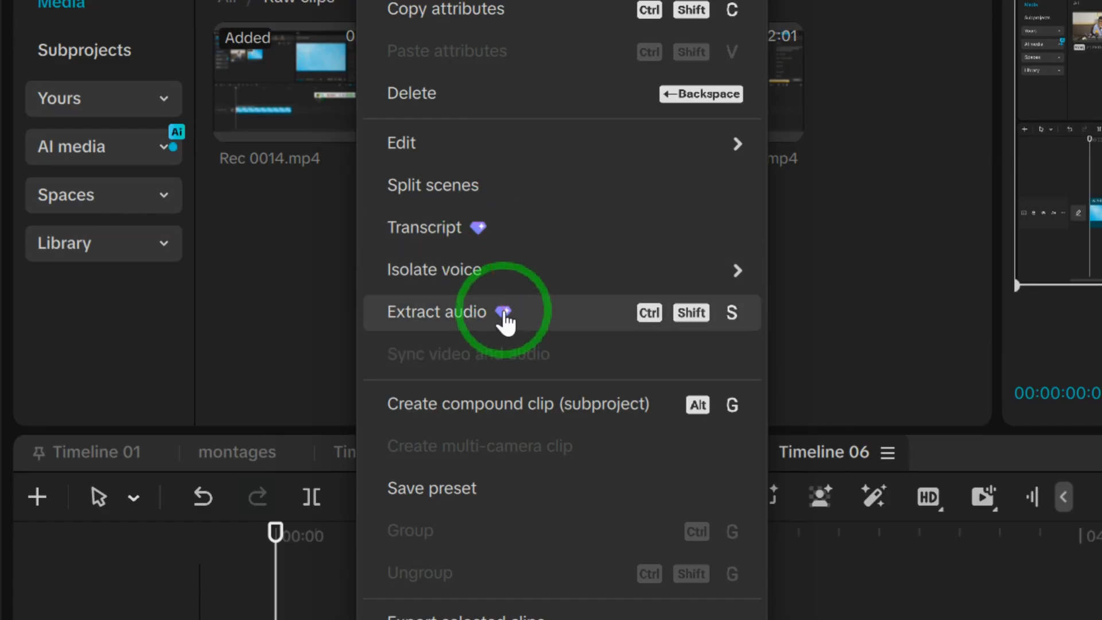
left_click(505, 318)
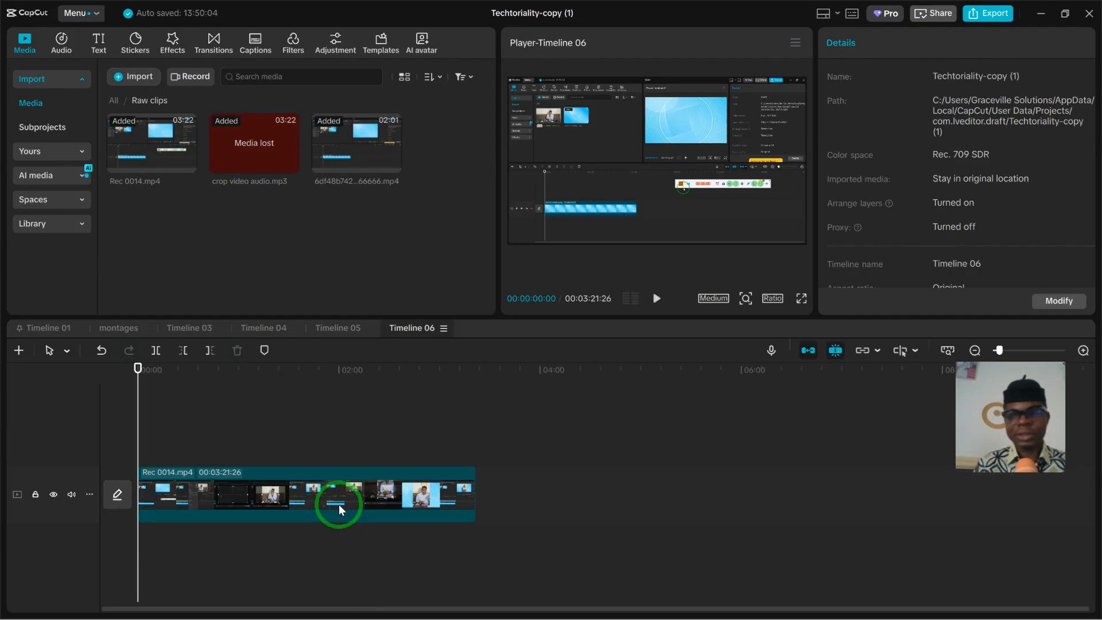
mouse_move(342, 480)
left_mouse_down()
mouse_move(386, 486)
mouse_move(340, 481)
left_mouse_up()
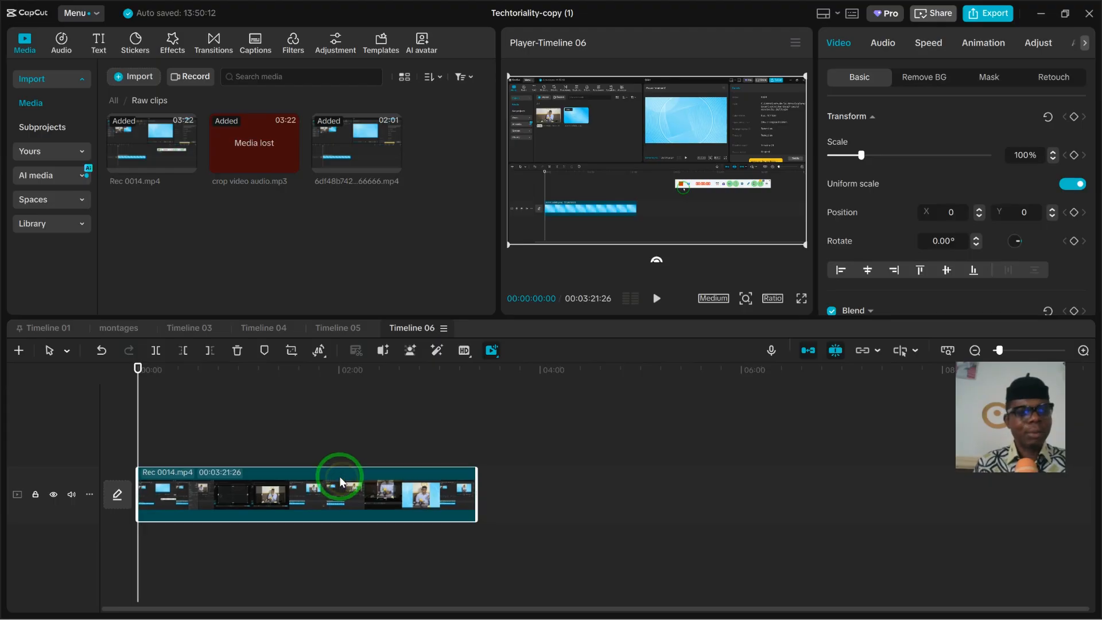
- Add the trending blue Share sticker and the winking, pointing emoji sticker to a track above the video clip
left_click(135, 44)
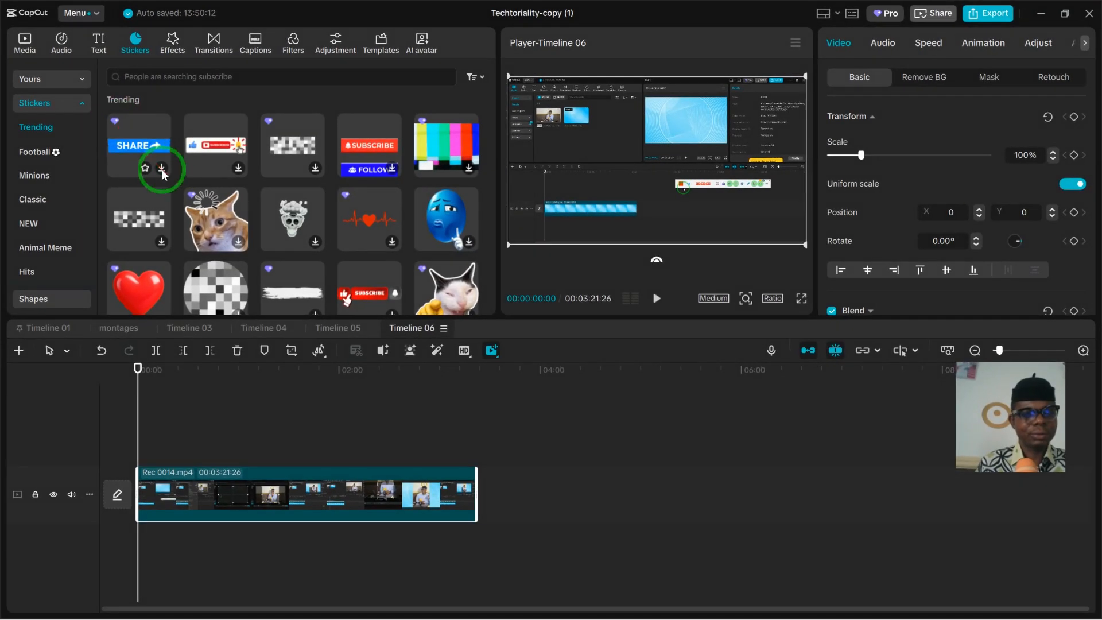
left_click(162, 169)
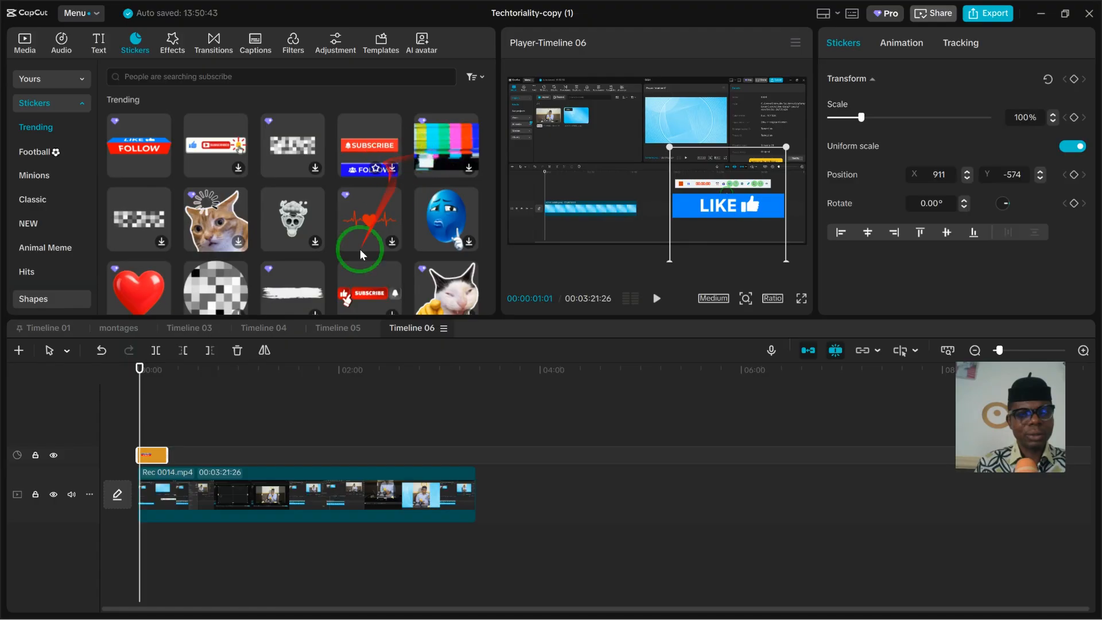
scroll(207, 275, "down", 3)
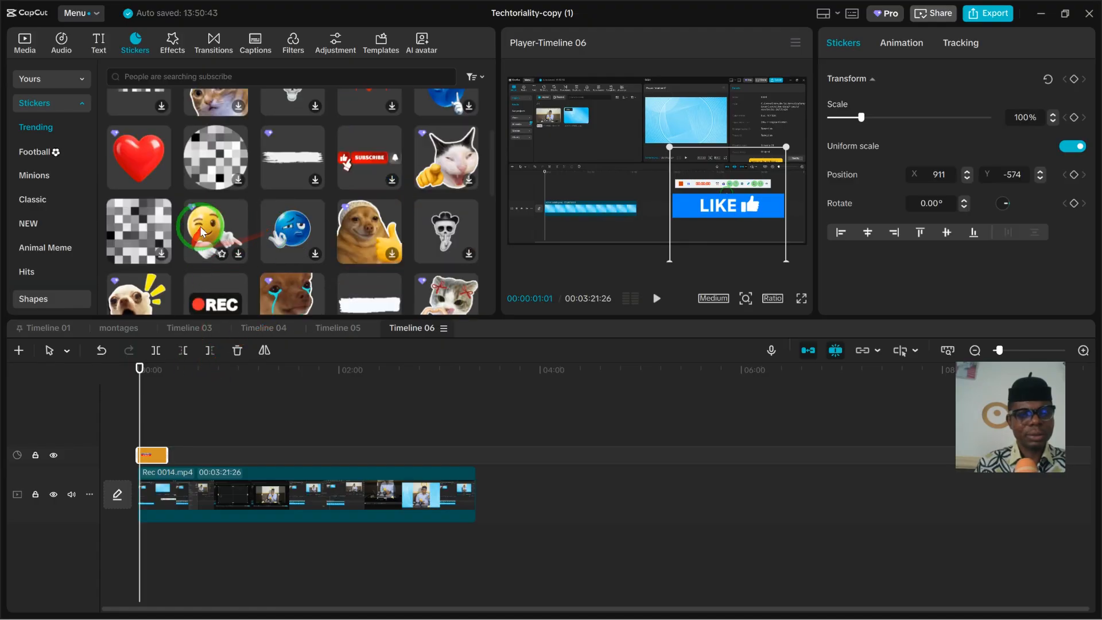
left_click_drag(189, 206, 229, 447)
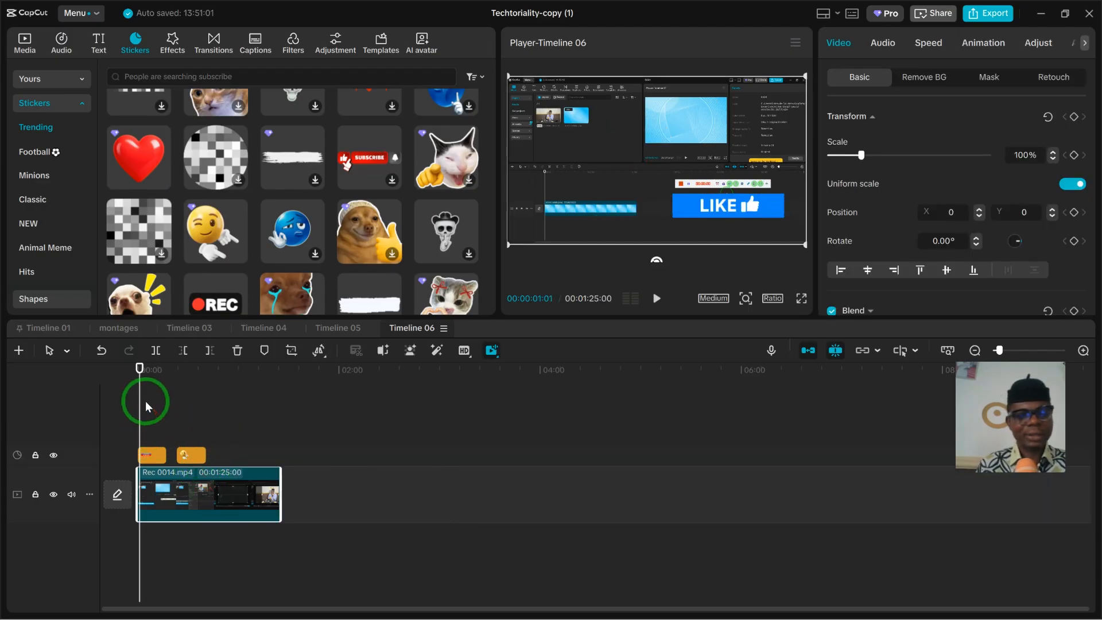
- Split the video clip at 00:00:51:01 and apply the Burned Portal transition at the cut
left_click_drag(143, 398, 223, 418)
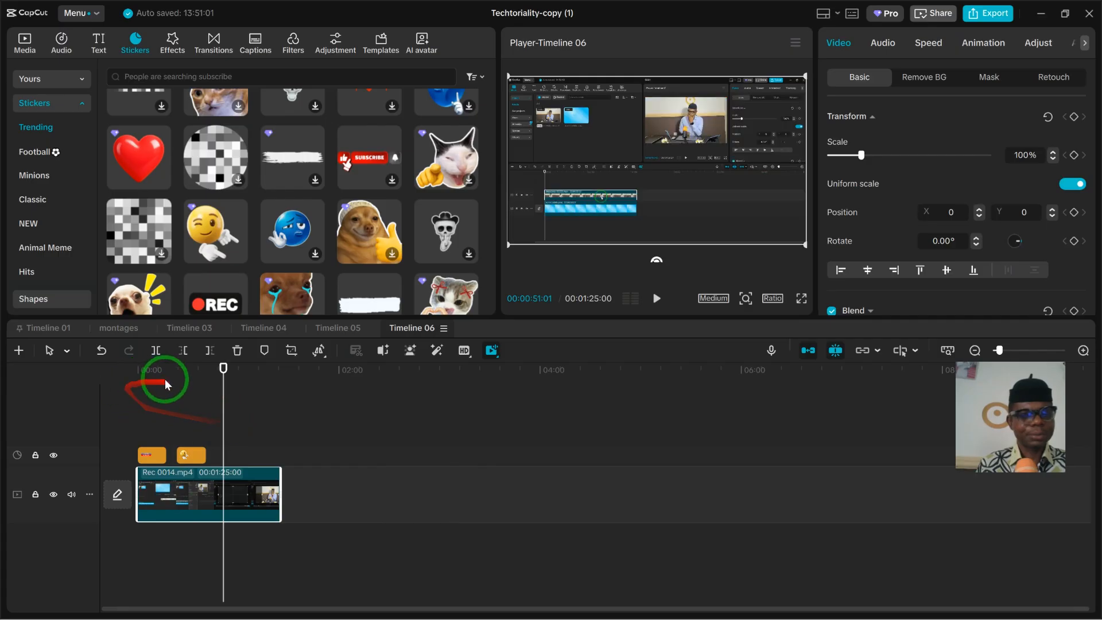
left_click(156, 352)
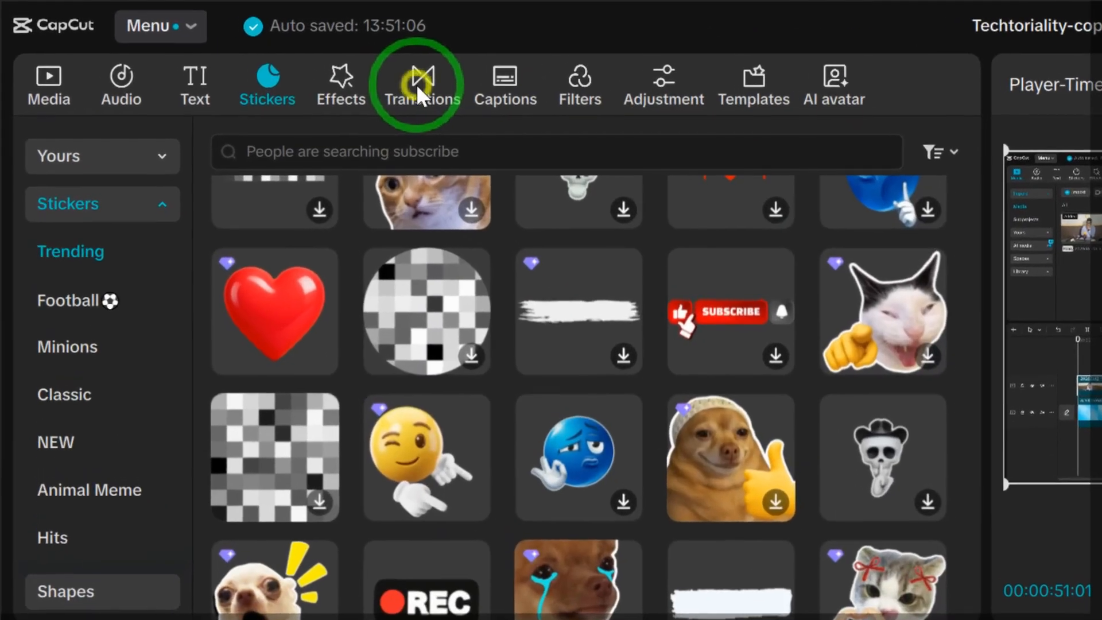
left_click(213, 48)
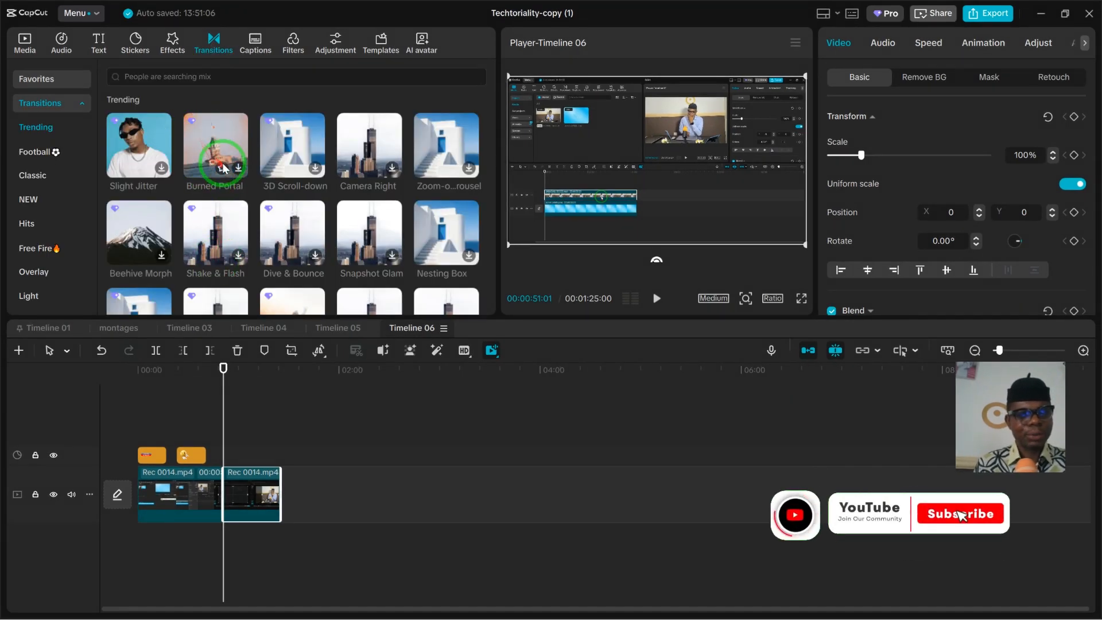
left_click(222, 148)
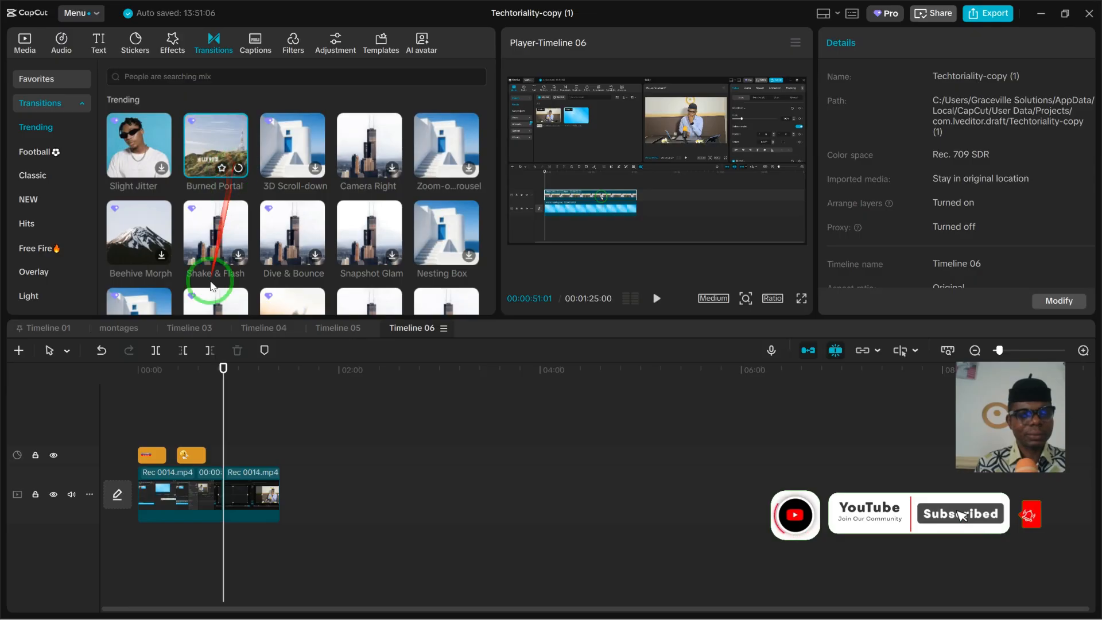
left_click_drag(211, 287, 223, 493)
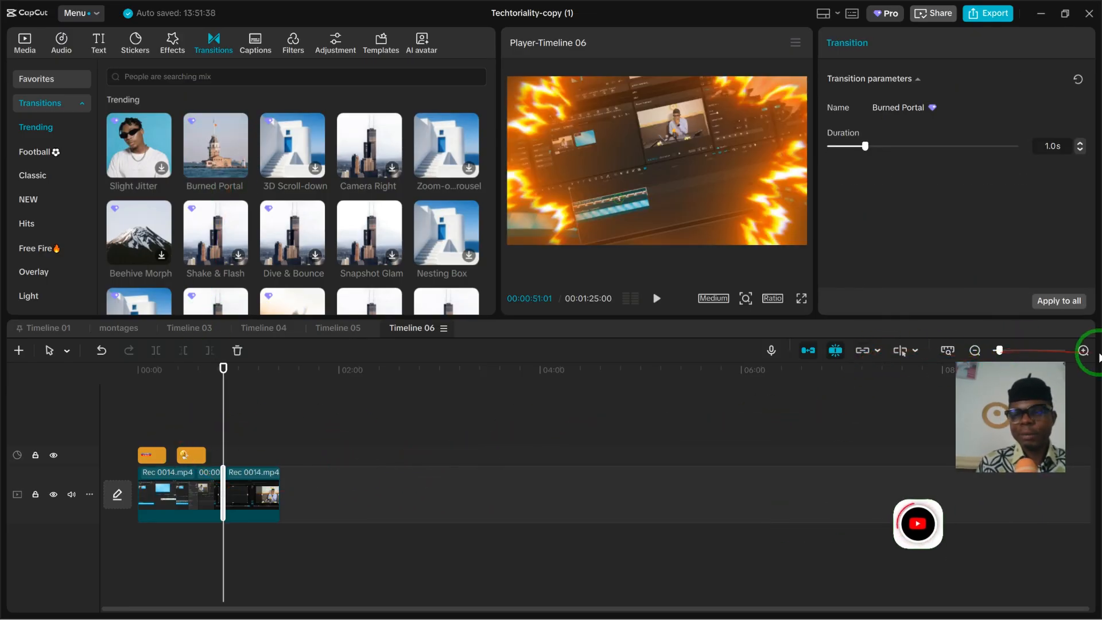
left_click_drag(1000, 352, 1005, 352)
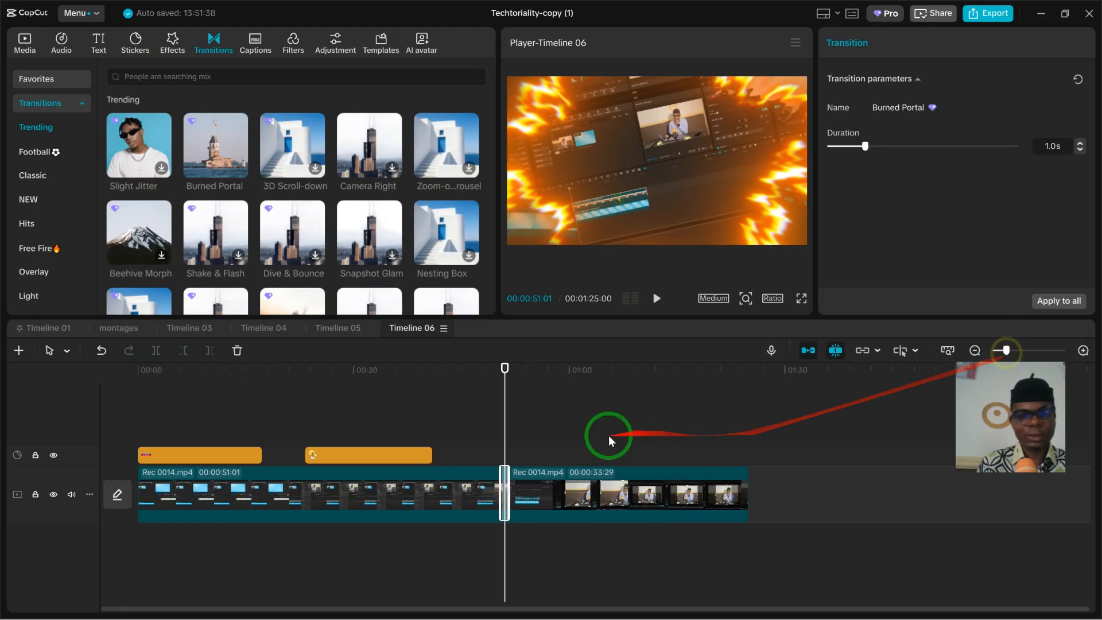
- Move the playhead to 00:00:45:25 and open the export settings
left_click(467, 438)
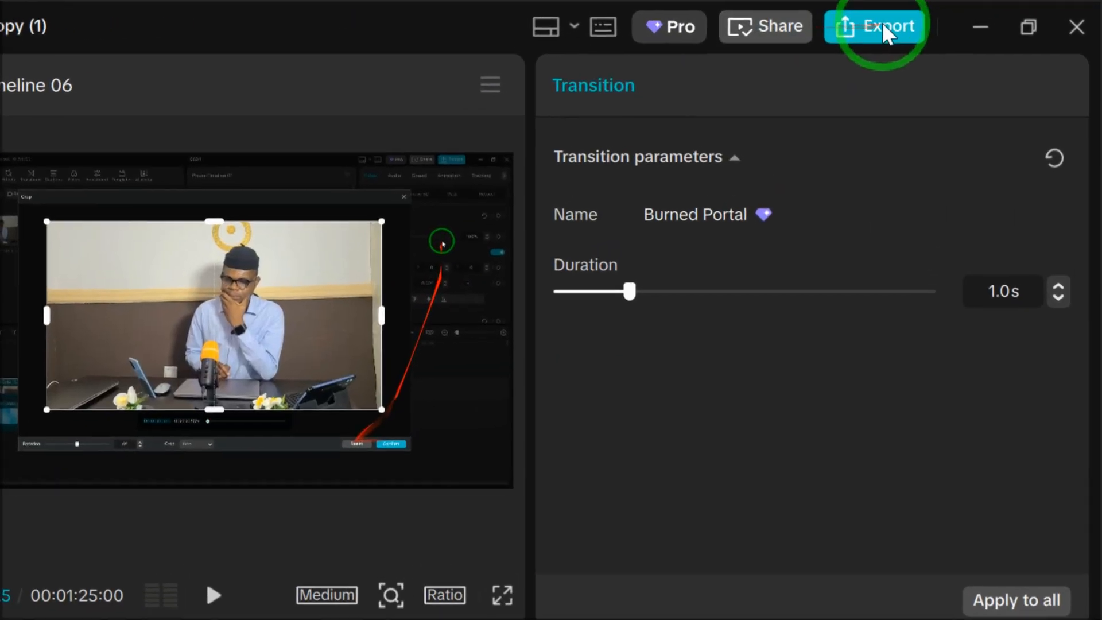
left_click(992, 16)
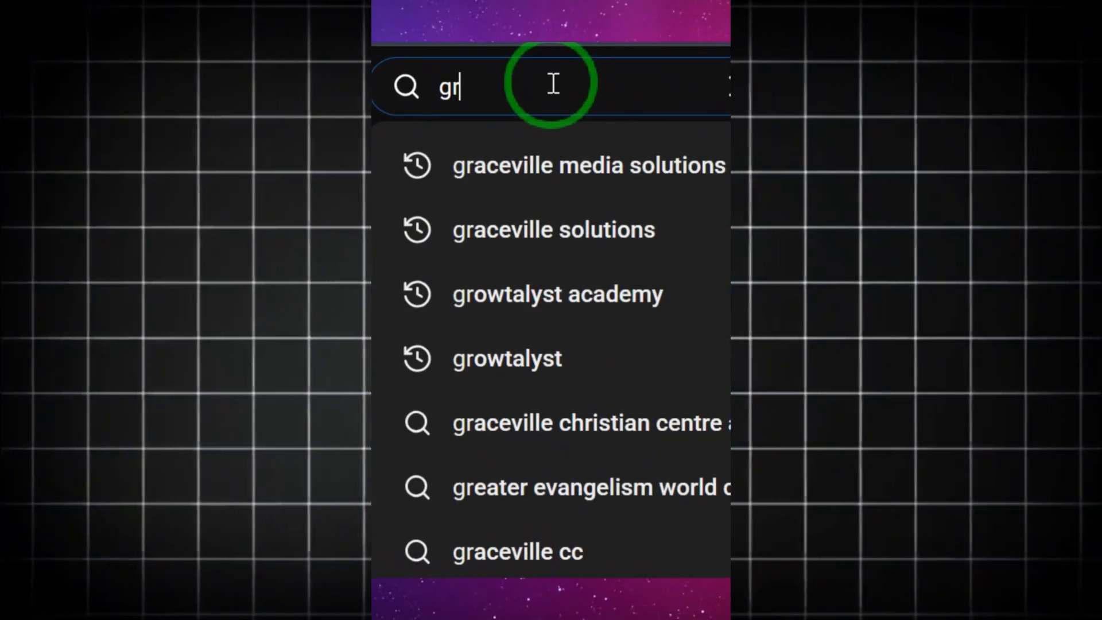
- Switch to YouTube, search for the Graceville Media Solutions channel and browse its CapCut tutorial playlist
type("ace")
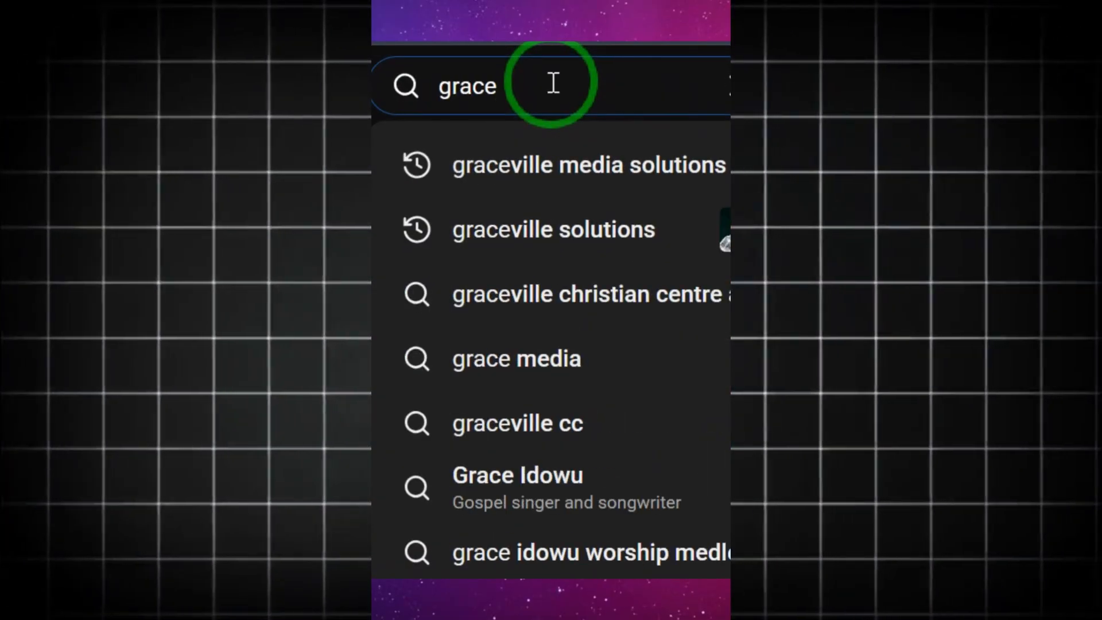
type("ville med")
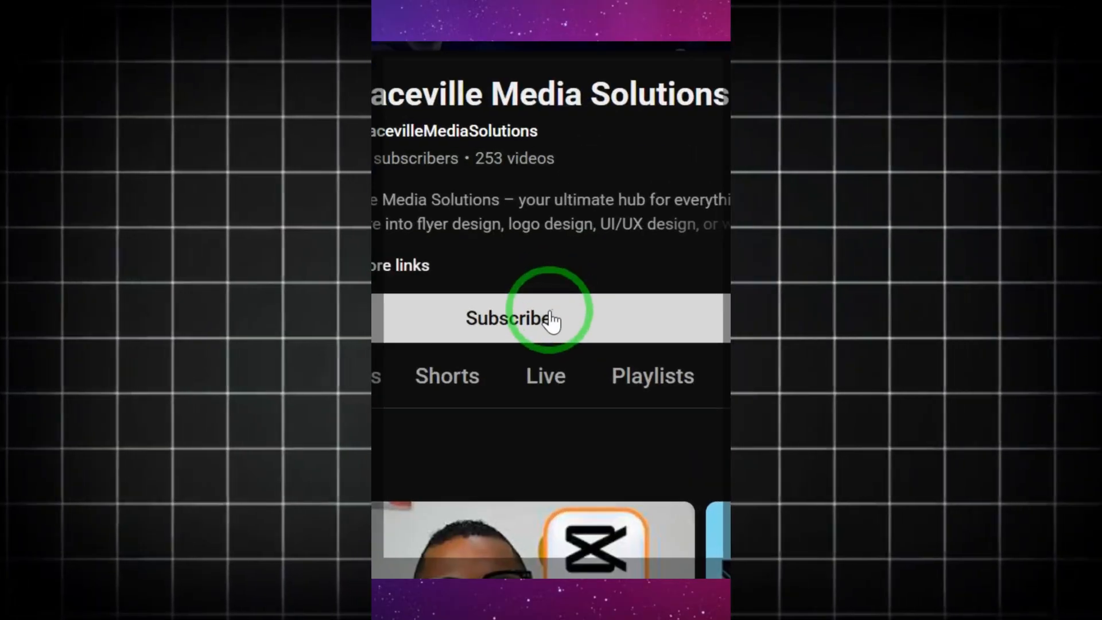
left_click(551, 320)
left_click(652, 375)
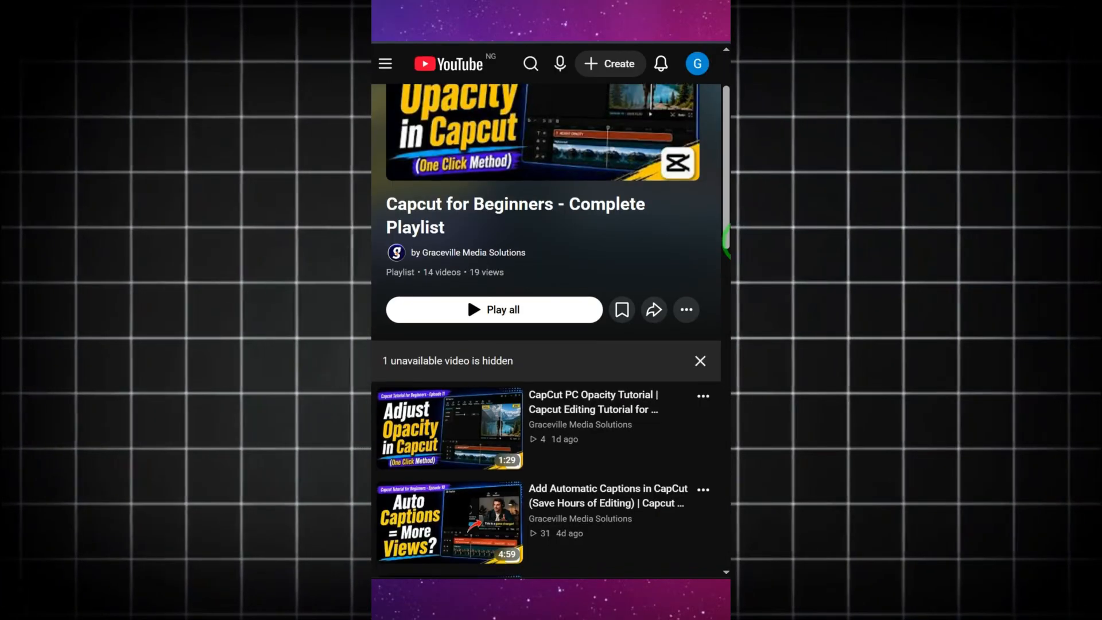
scroll(724, 241, "down", 5)
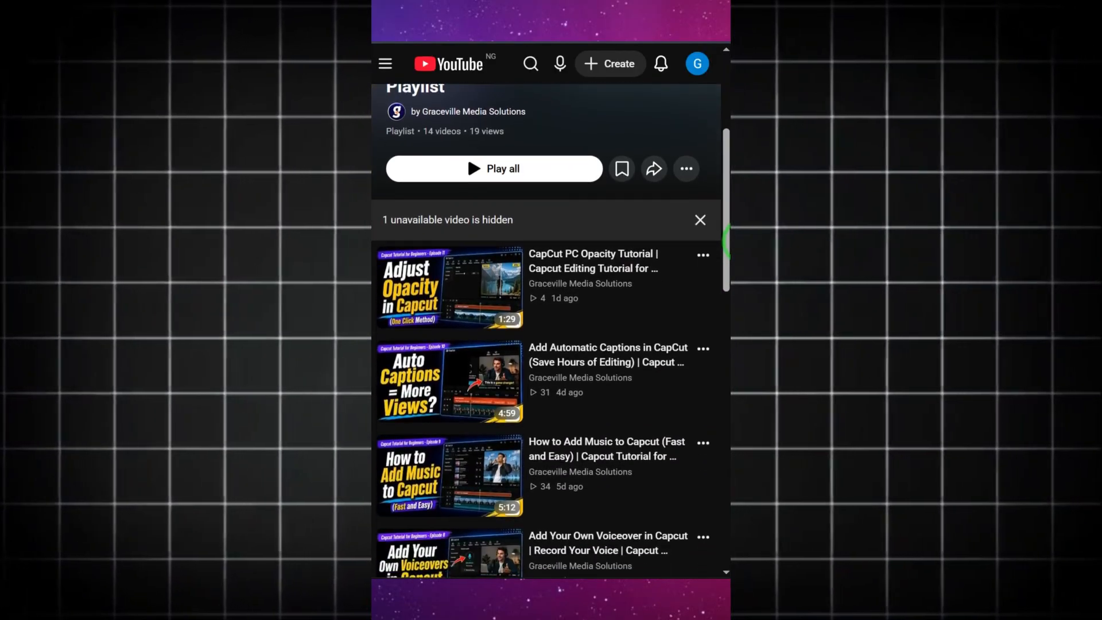
scroll(725, 241, "down", 5)
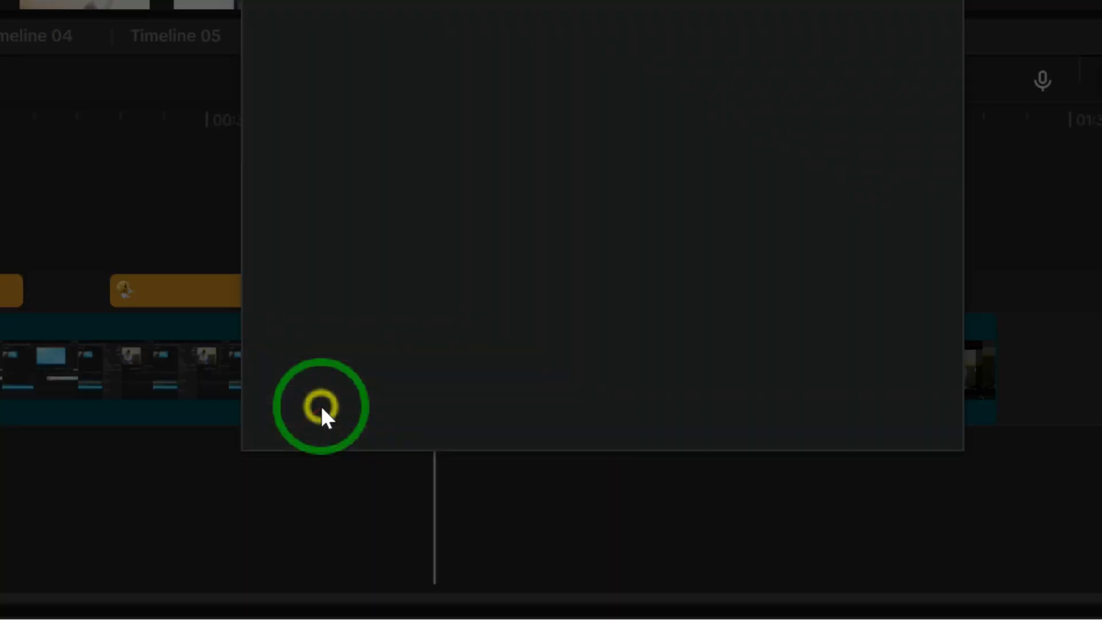
- Close the export settings and combine all clips and stickers on the timeline into one compound clip
left_click(320, 404)
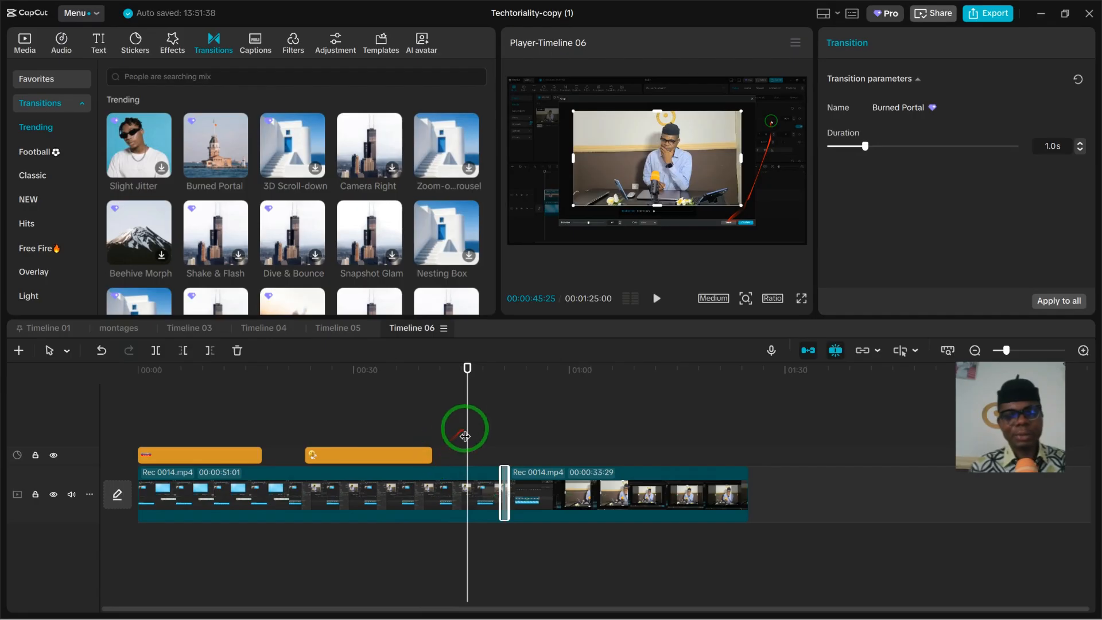
left_click_drag(465, 436, 189, 436)
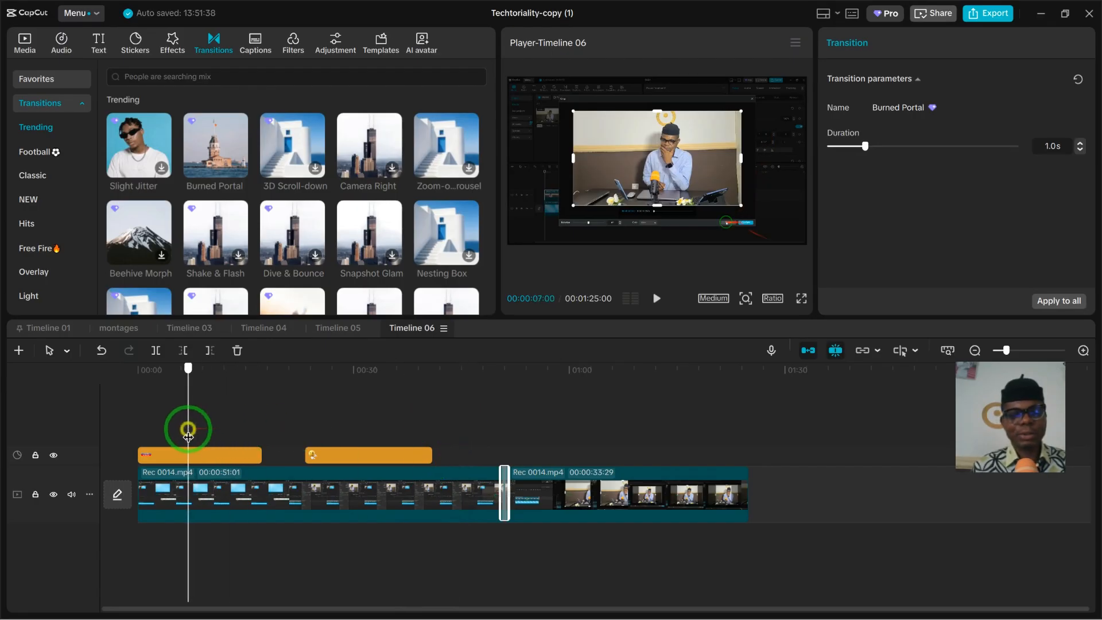
left_click(228, 501)
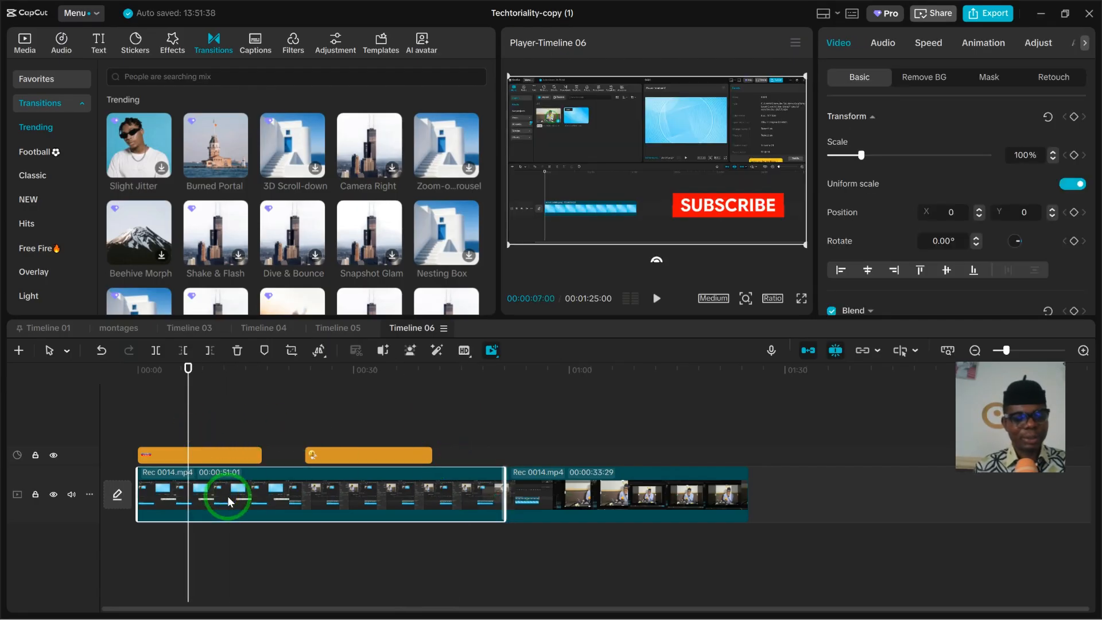
key("ctrl+a")
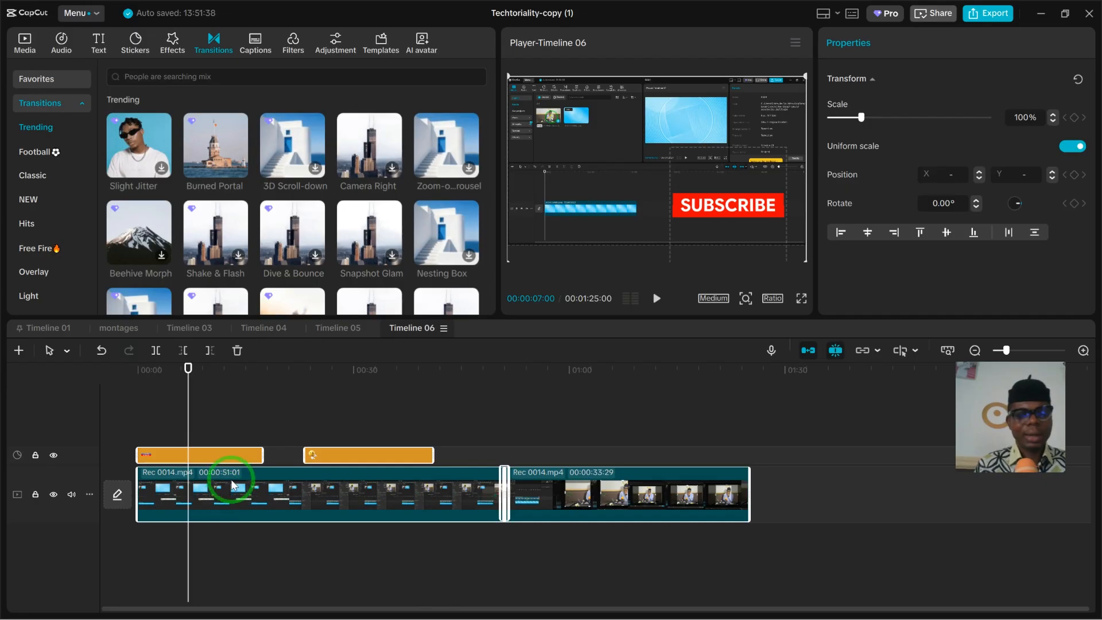
right_click(231, 477)
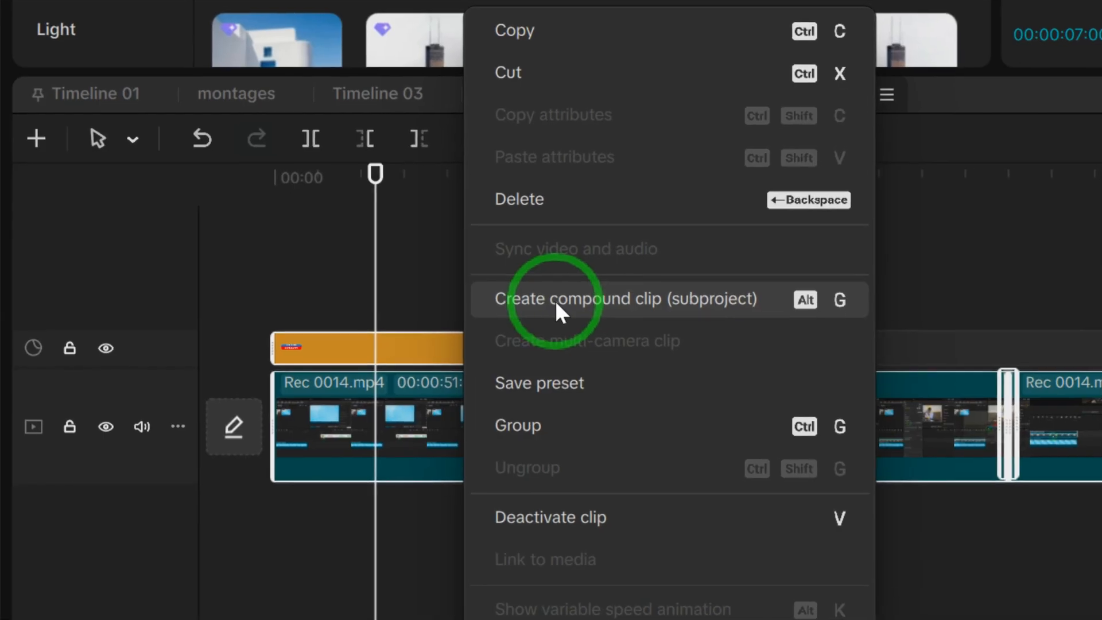
left_click(275, 433)
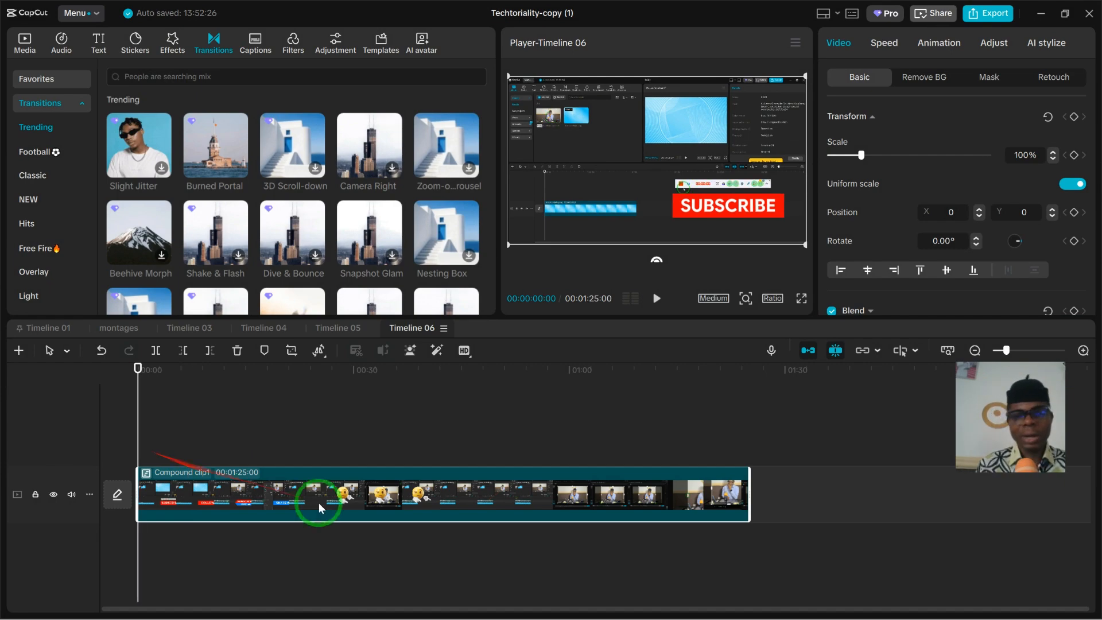
- Look through the background removal and mask options for the compound clip
left_click(318, 503)
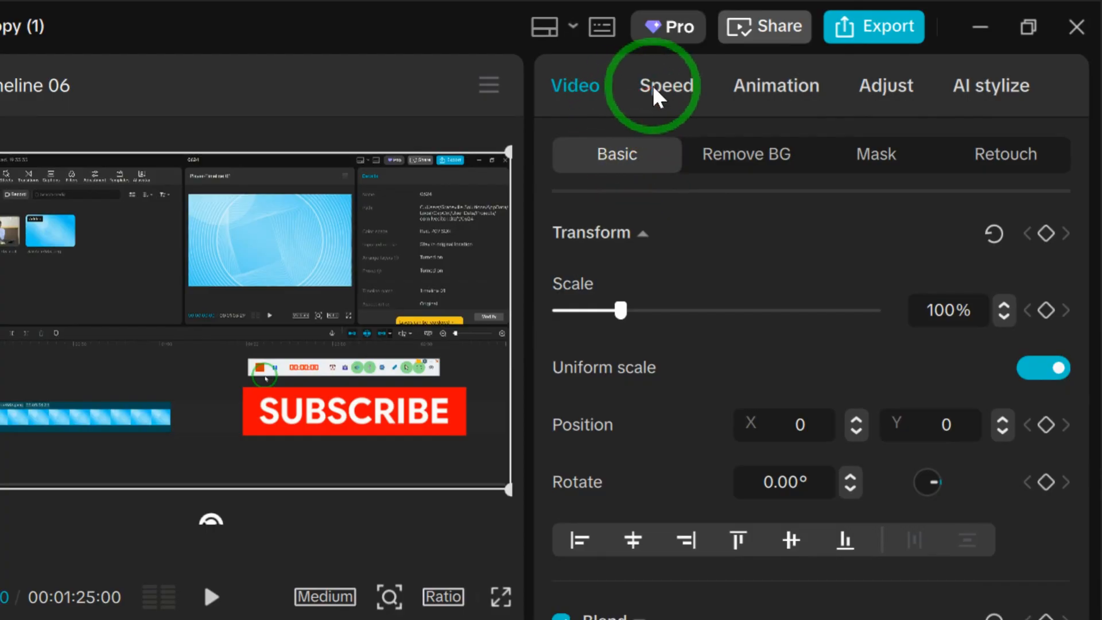
left_click(740, 165)
left_click(865, 162)
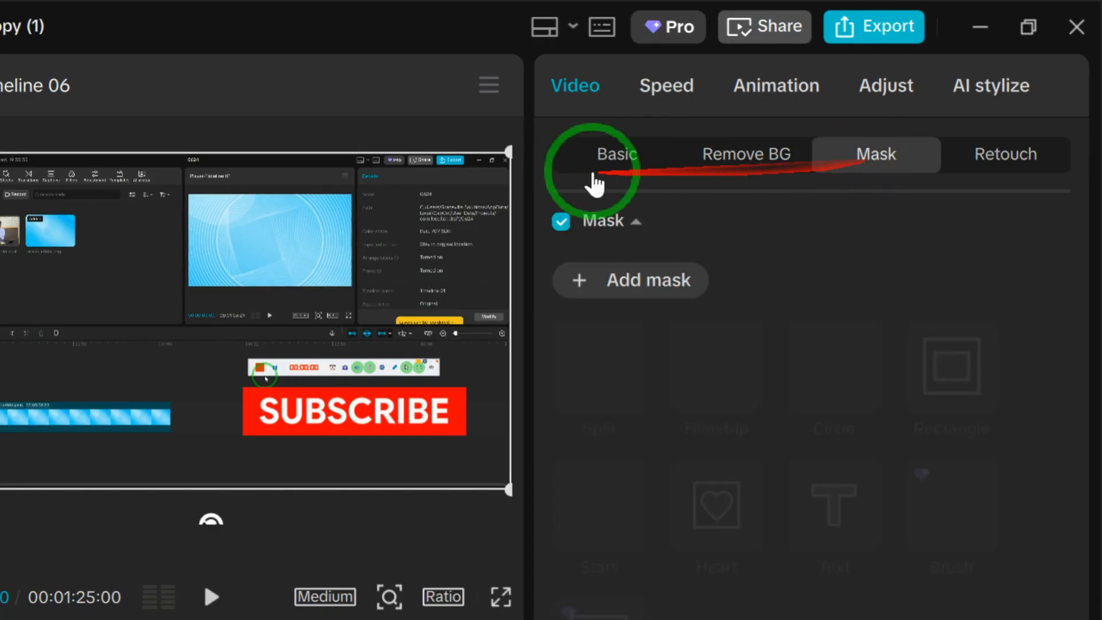
left_click(605, 166)
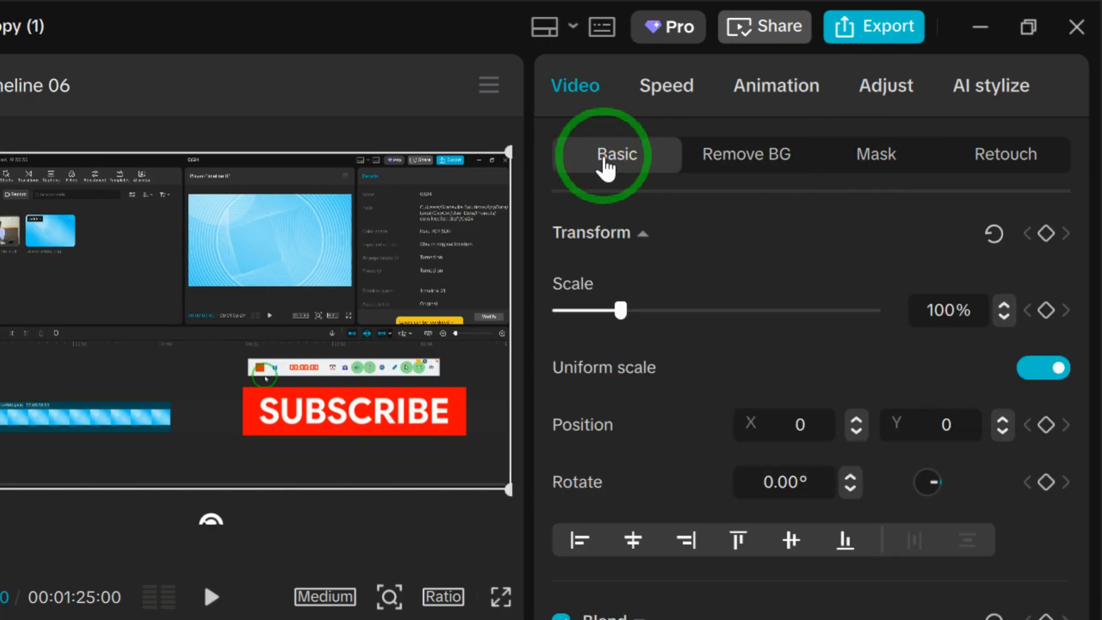
- Enable Motion blur on the compound clip and lower its blur amount to about 19
scroll(664, 424, "down", 5)
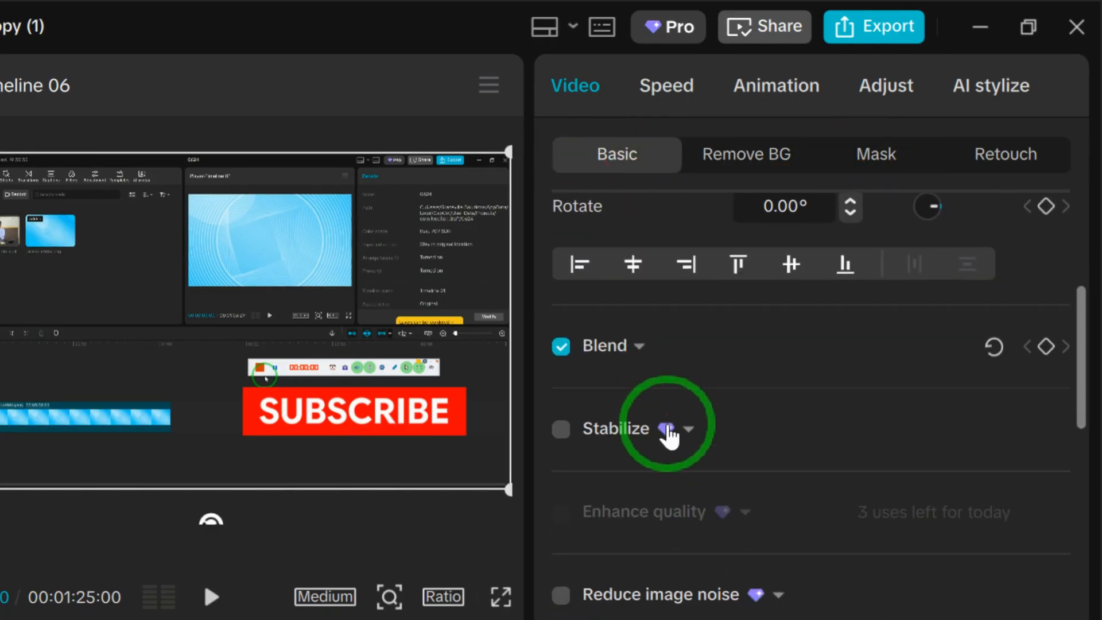
scroll(668, 437, "down", 10)
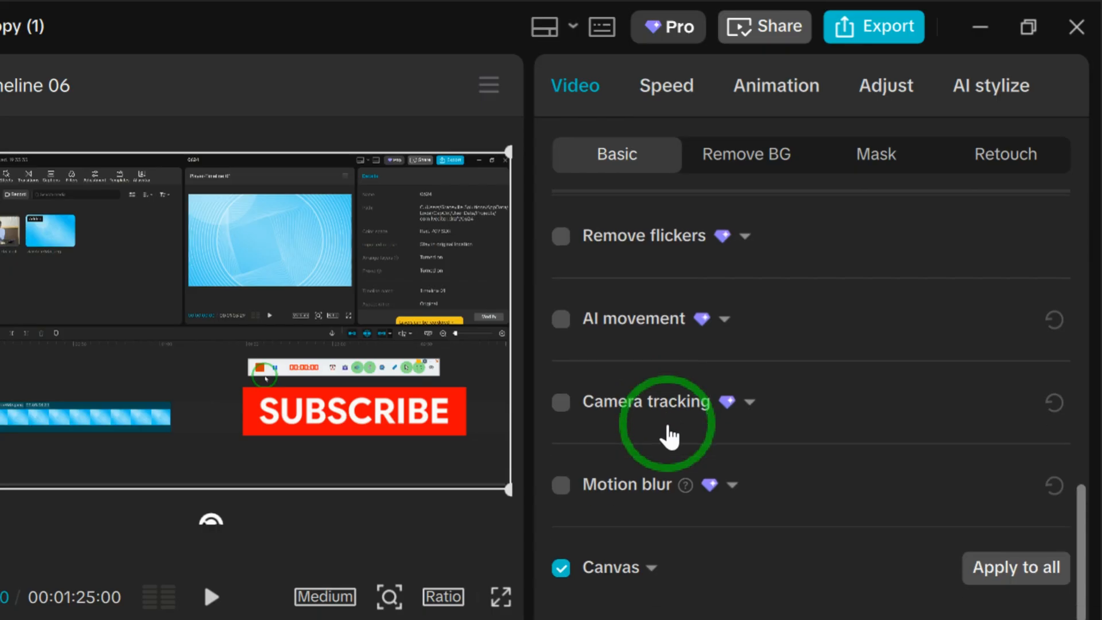
scroll(671, 522, "up", 3)
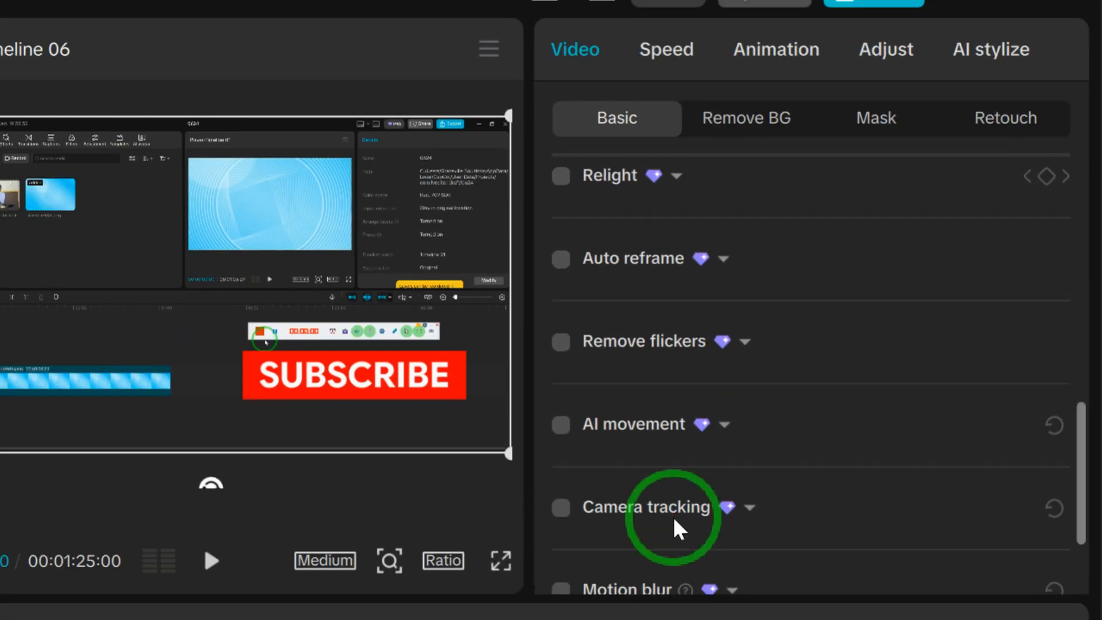
scroll(677, 526, "down", 3)
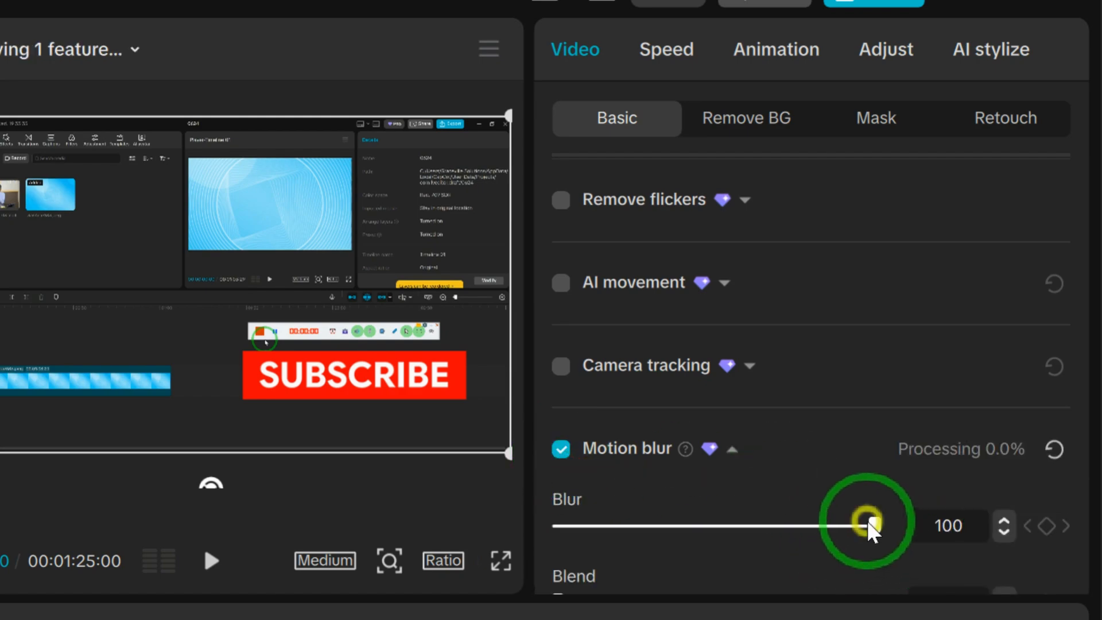
left_click_drag(810, 522, 660, 519)
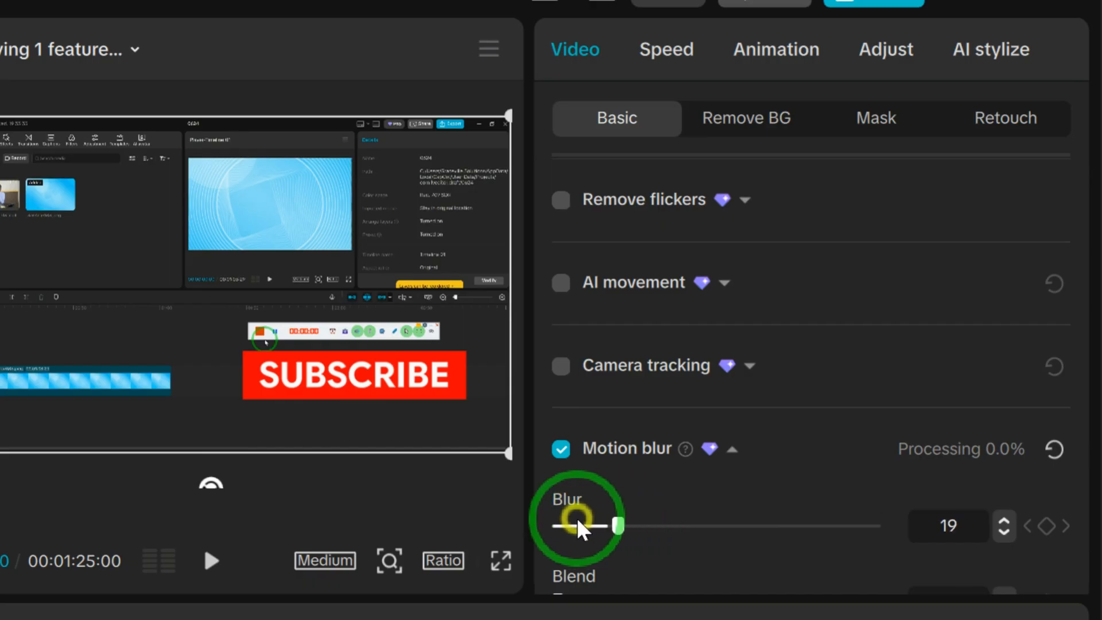
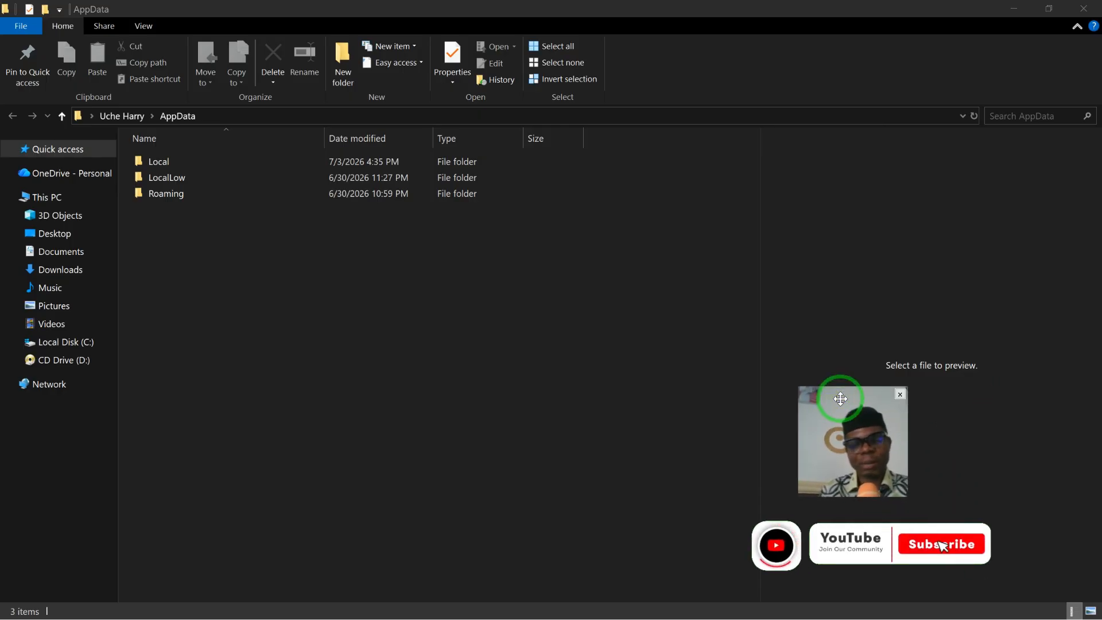
- Browse from AppData through Local, CapCut, User Data and Projects into the com.lveditor.draft folder
left_click(159, 162)
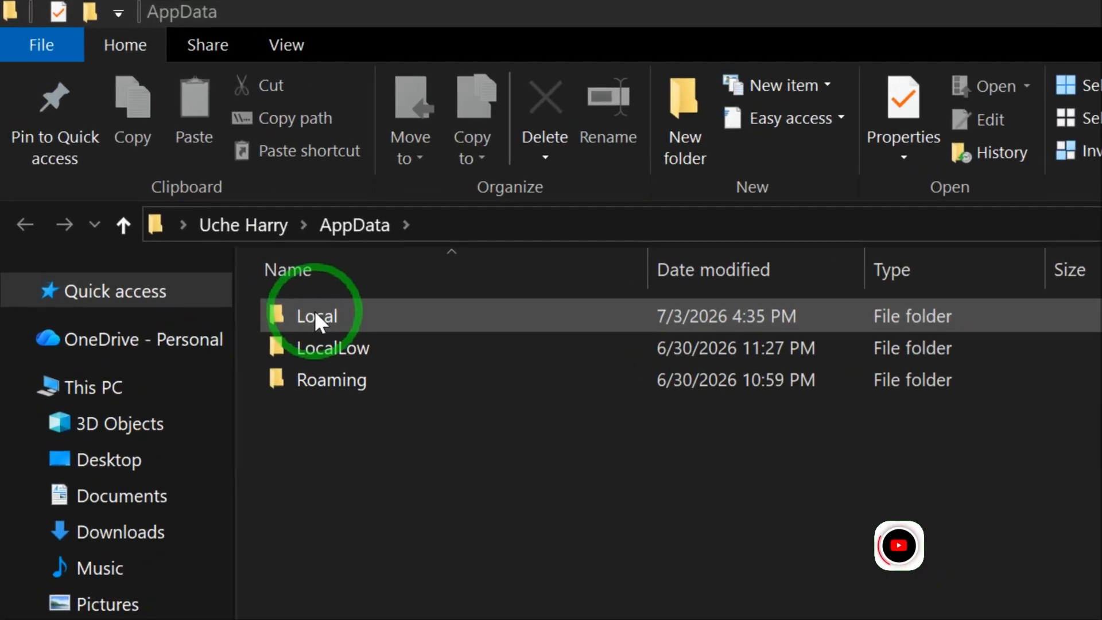
double_click(159, 162)
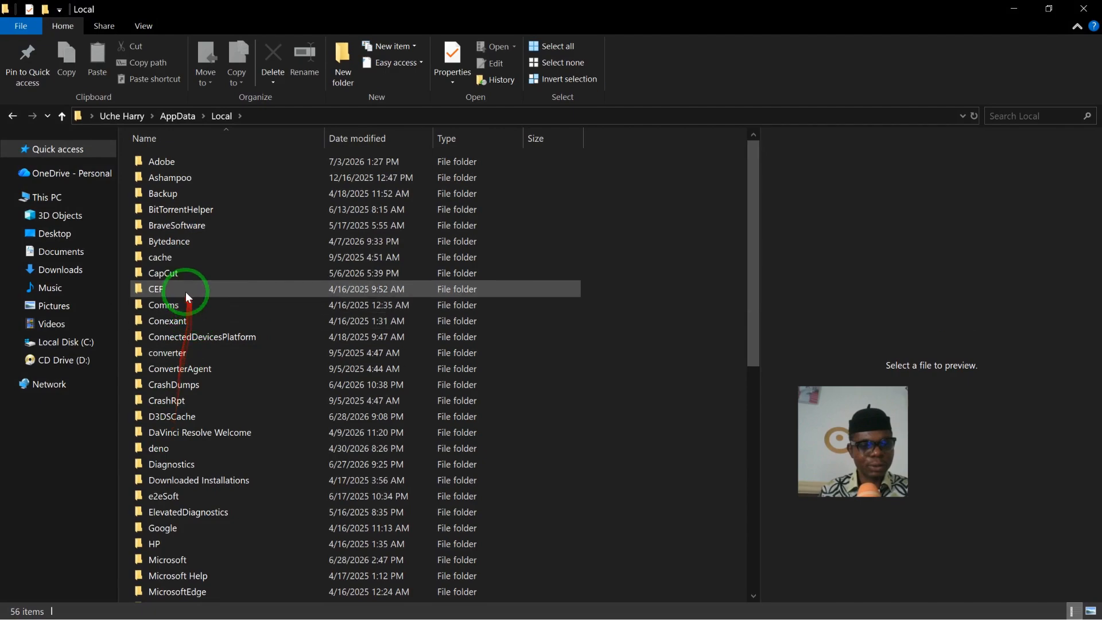
double_click(178, 274)
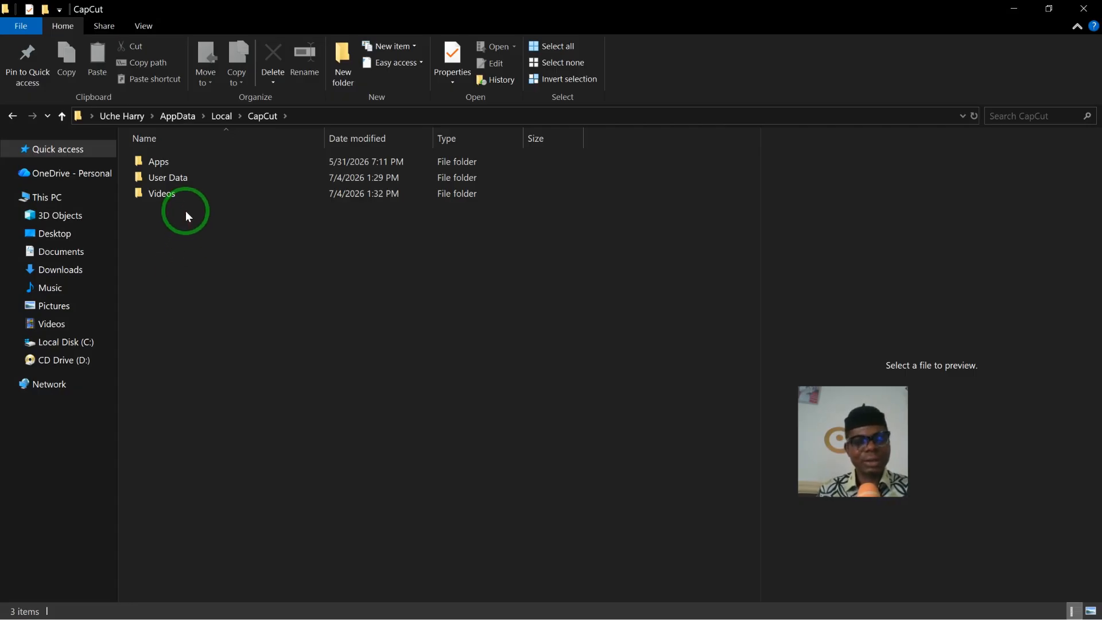
double_click(184, 180)
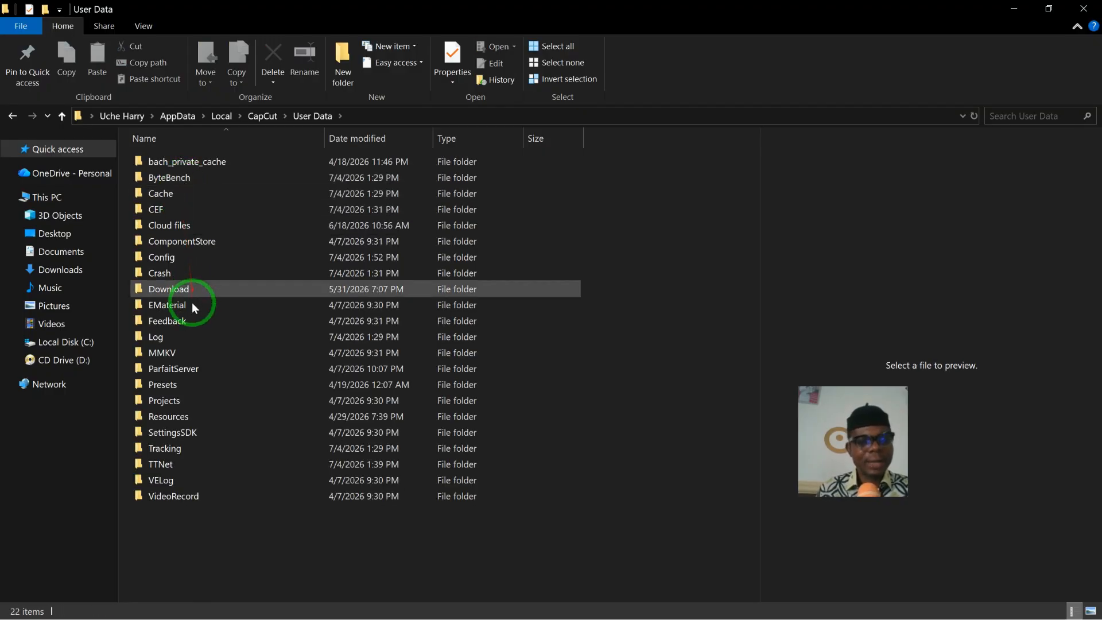
left_click(187, 401)
double_click(187, 401)
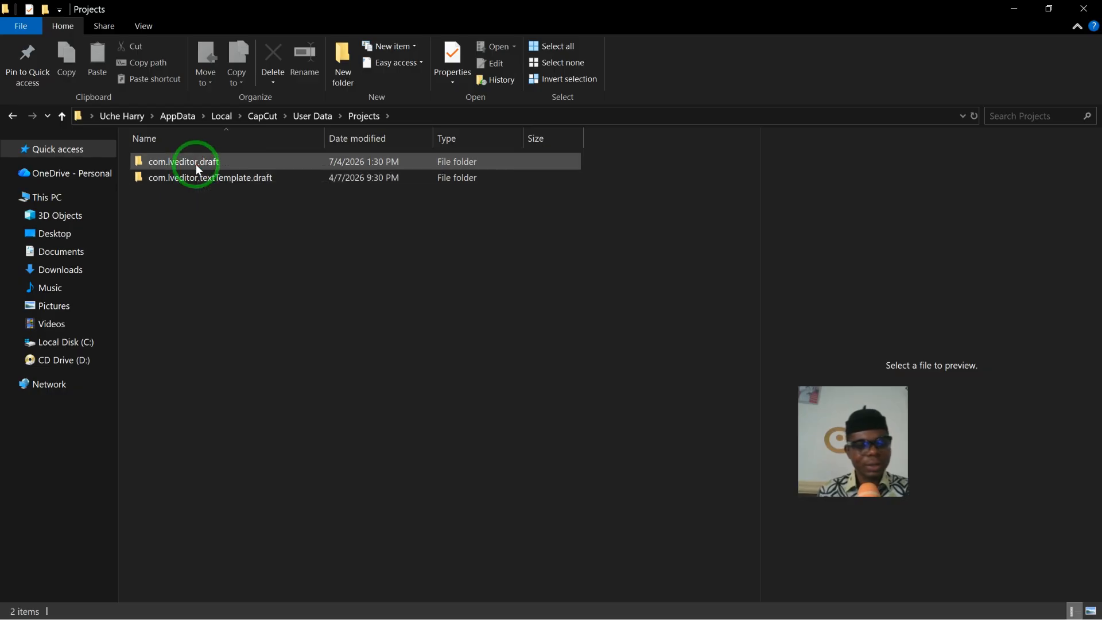
mouse_move(195, 164)
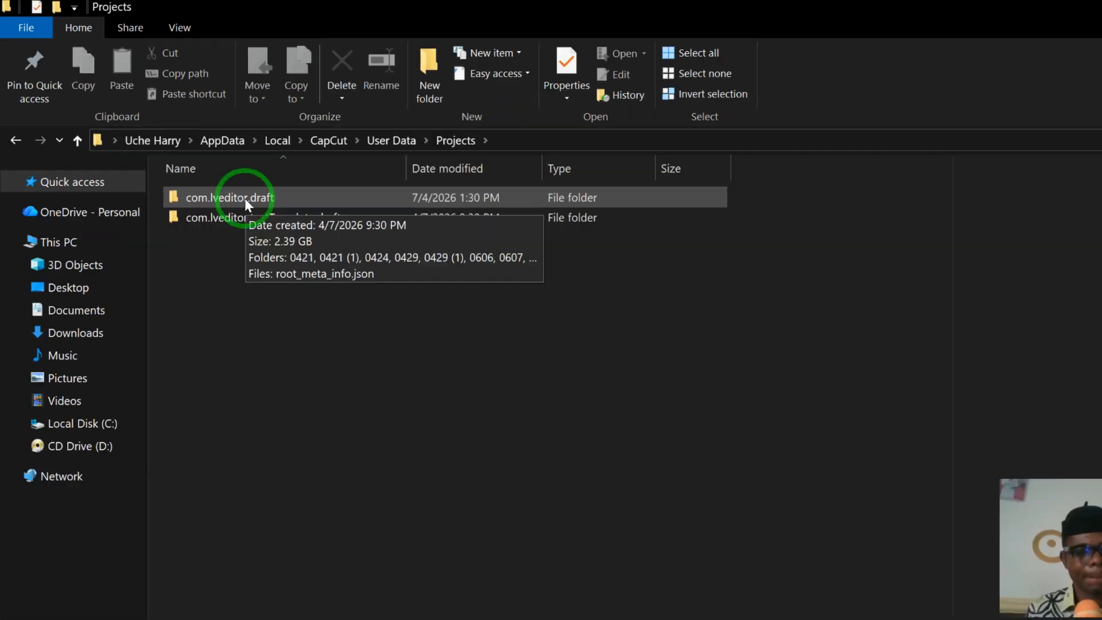
double_click(390, 302)
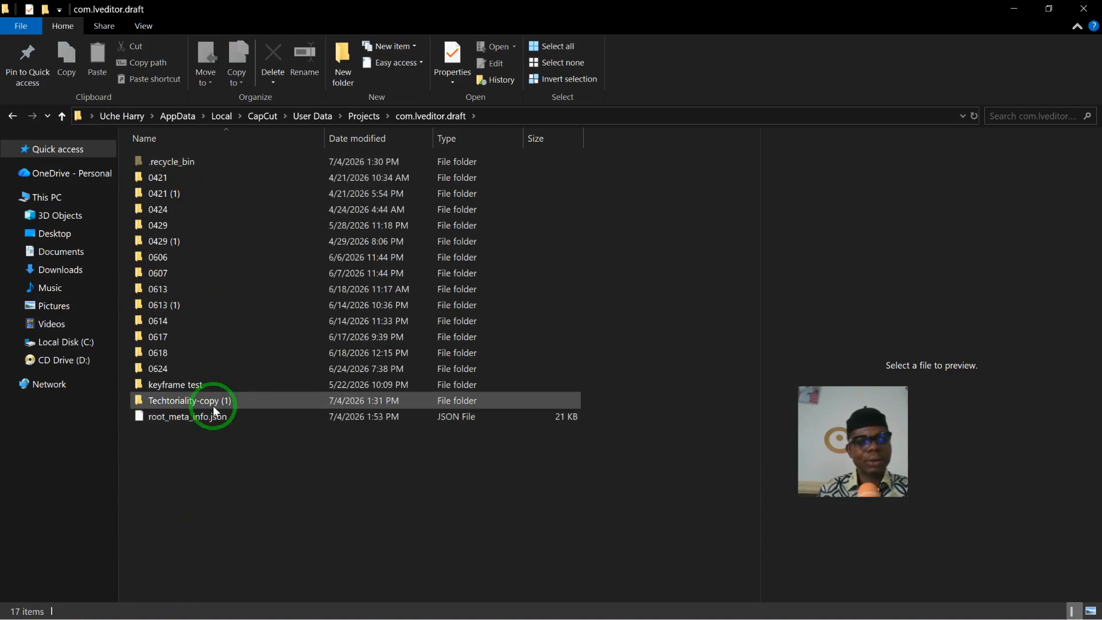
- Check the project name in CapCut, then return to File Explorer and open the matching Techtoriality-copy (1) folder
mouse_move(220, 420)
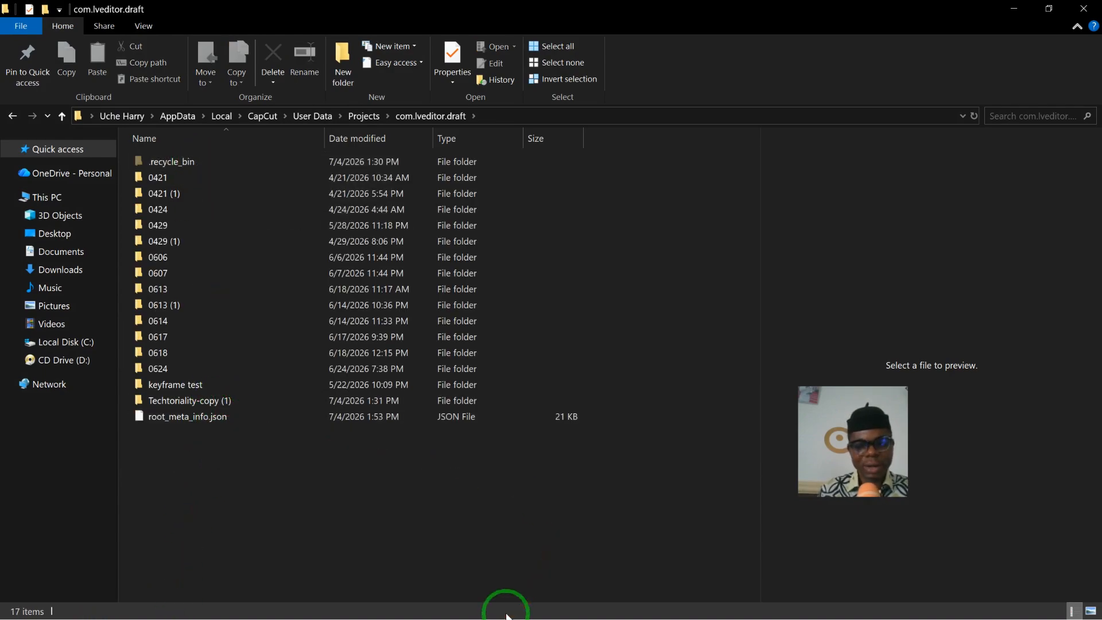
key("super")
left_click(599, 608)
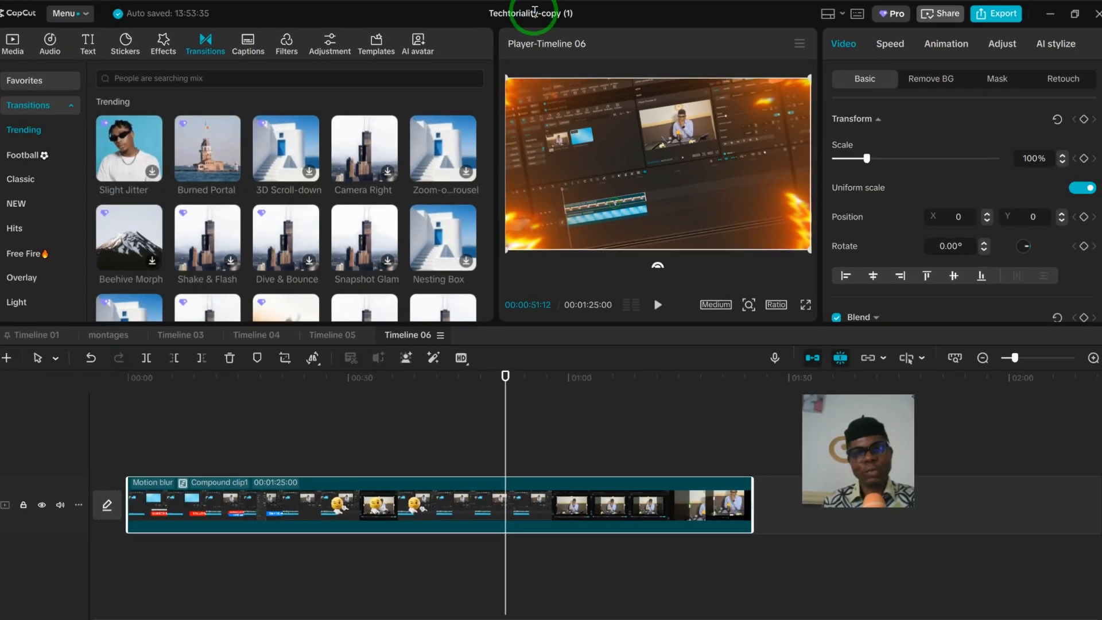
key("super")
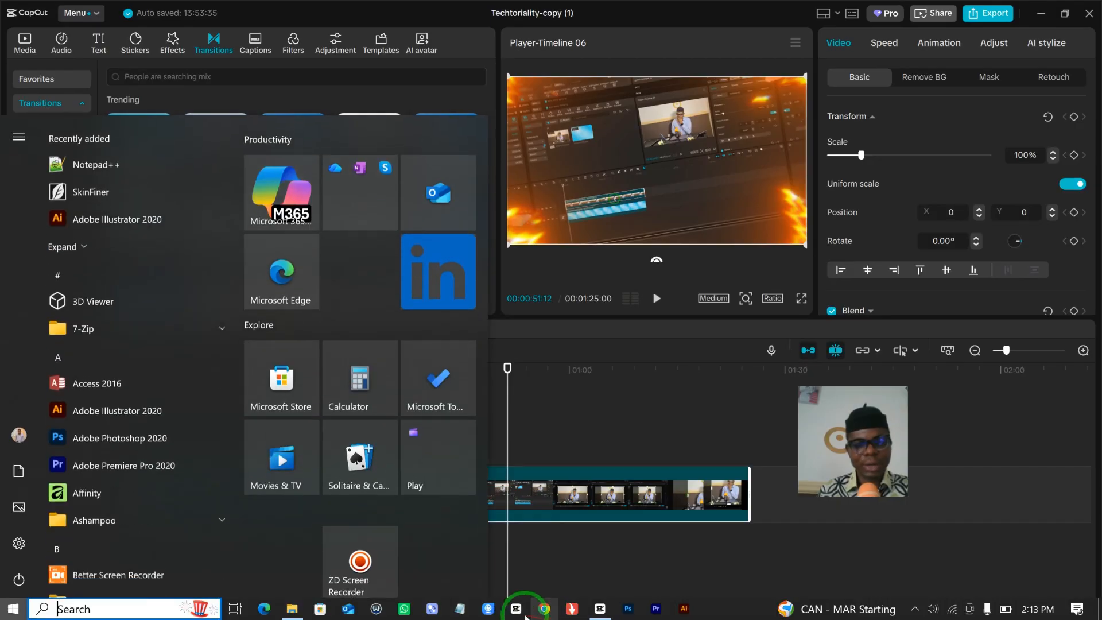
left_click(292, 609)
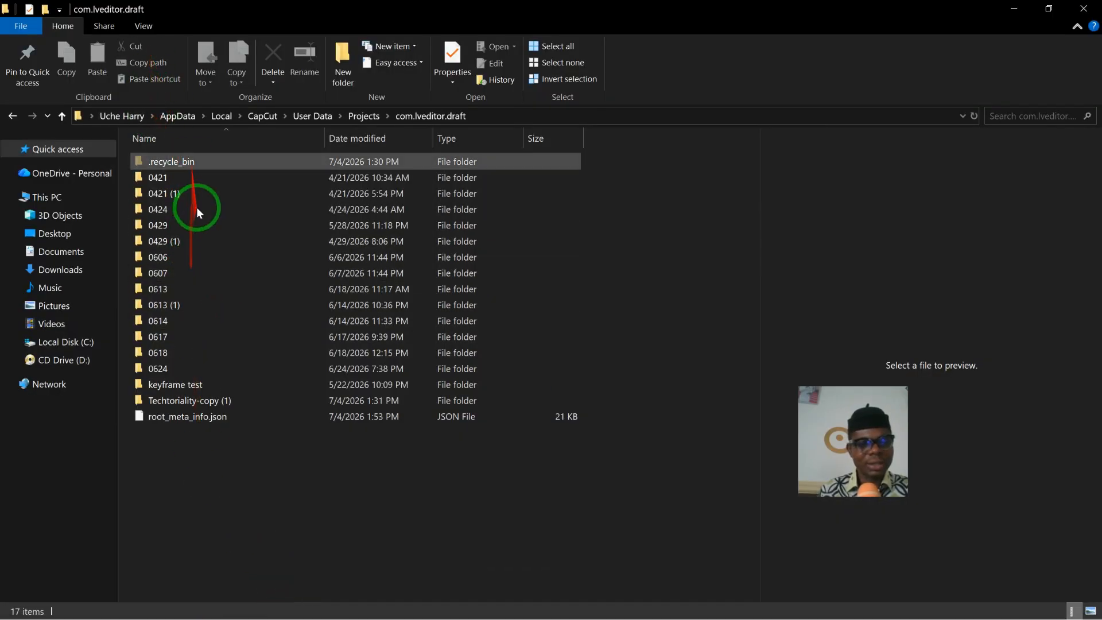
double_click(201, 402)
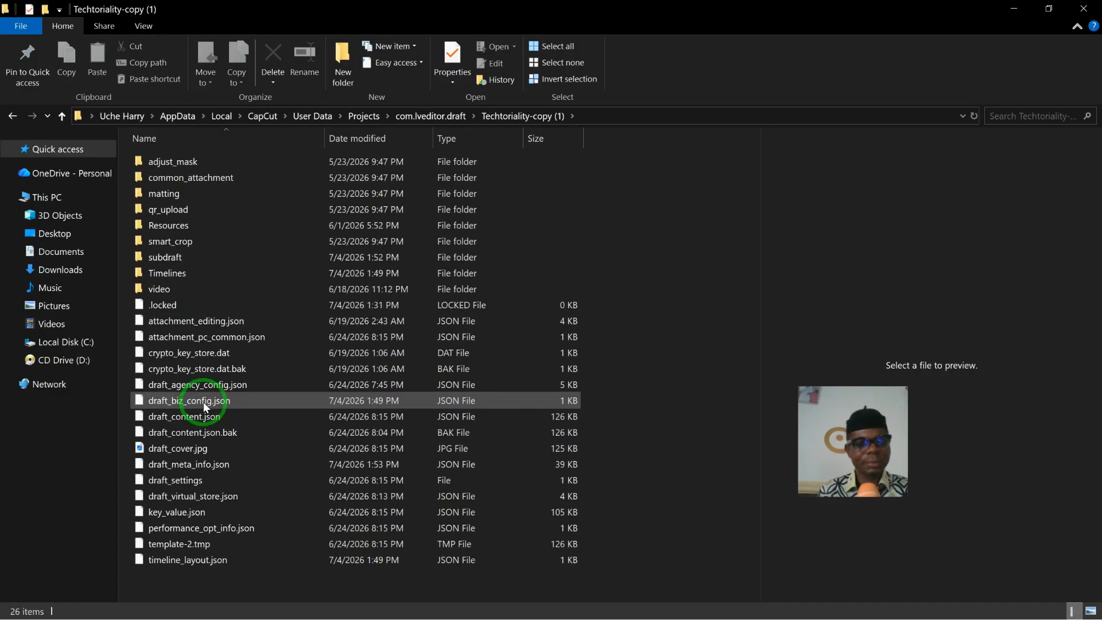
- Open the project's Resources folder, enter its videoAlg subfolder and select the 1cf0bece2db4feae31ed910d9bb92a40_0_85000000.mp4 file
mouse_move(204, 229)
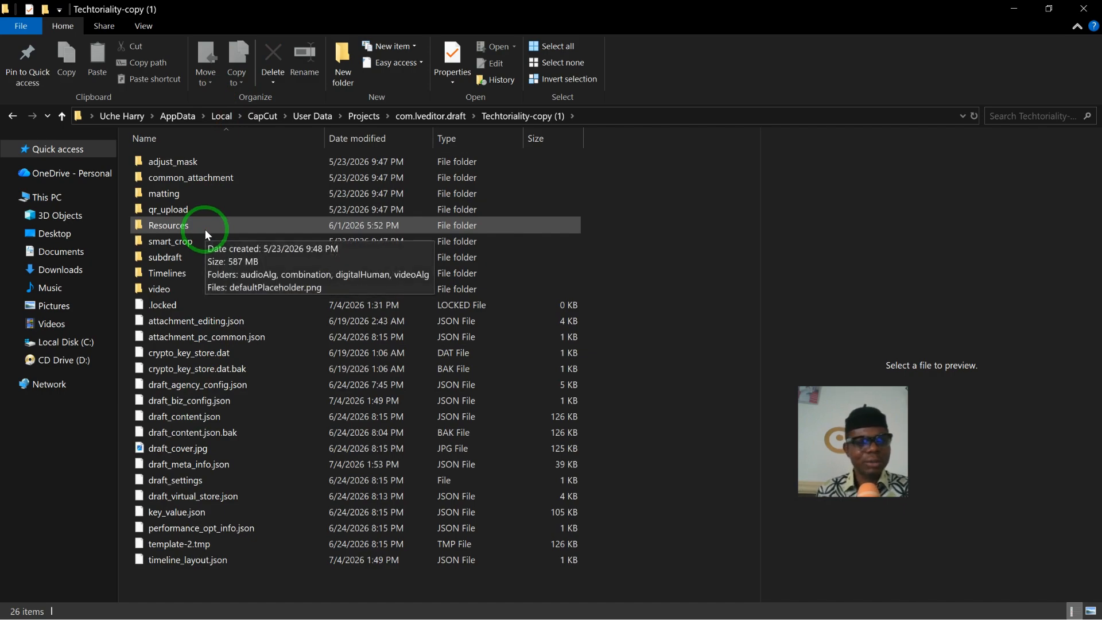
double_click(205, 229)
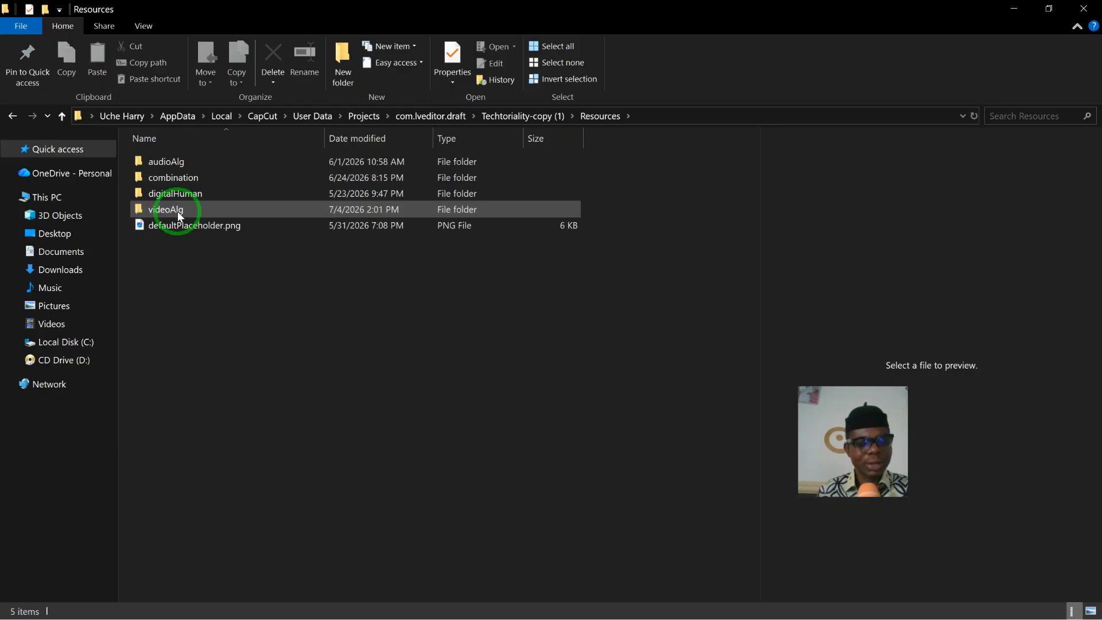
mouse_move(178, 211)
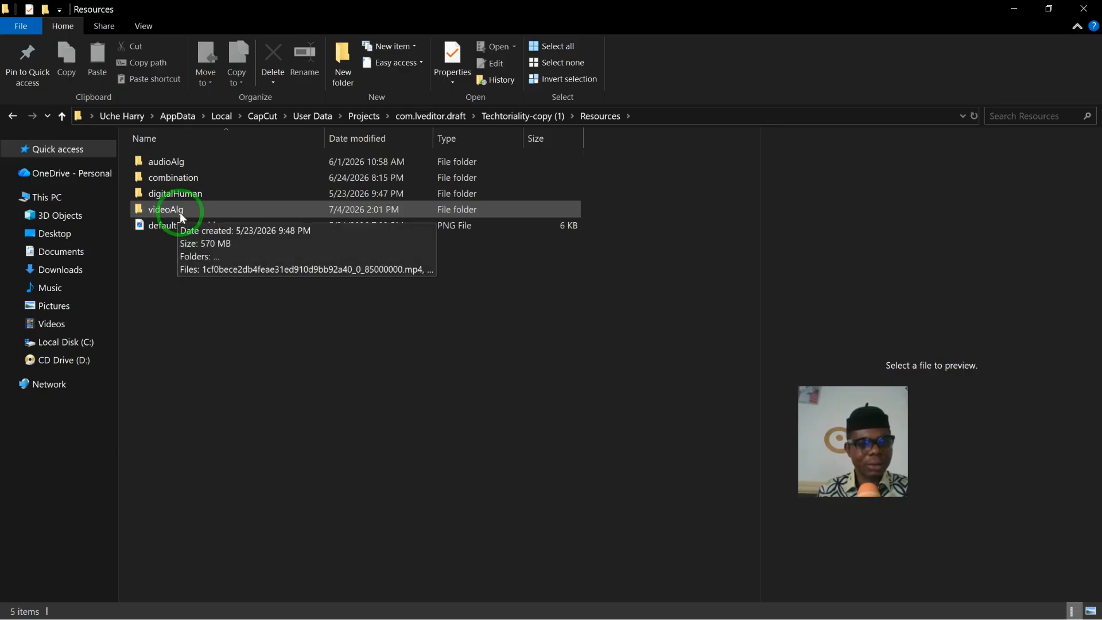
double_click(180, 211)
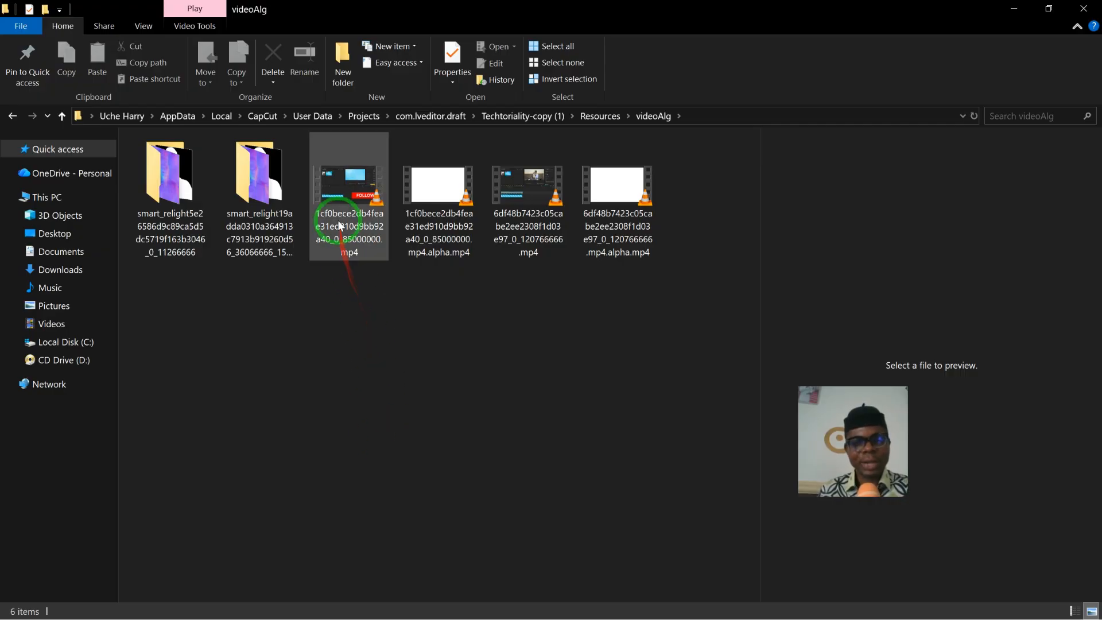
mouse_move(339, 224)
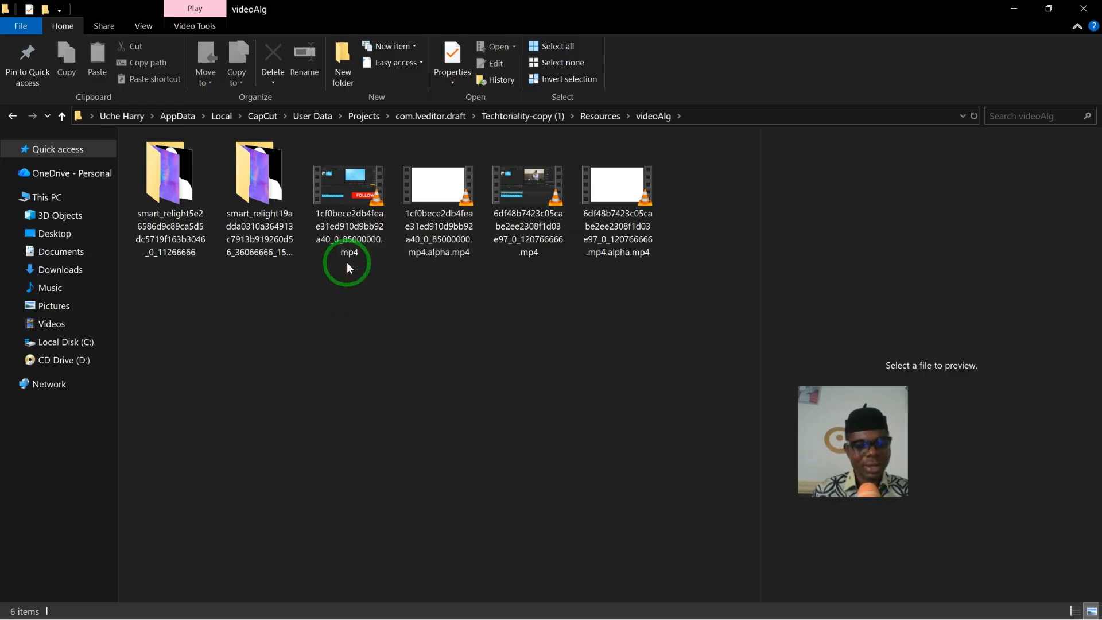
left_click(341, 207)
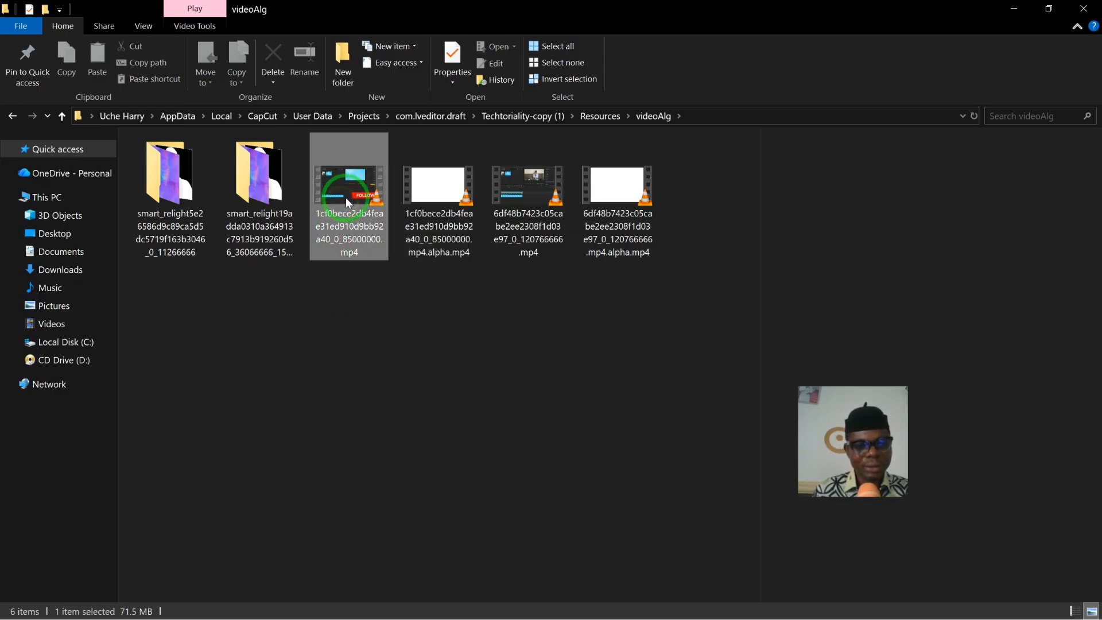
- Switch to CapCut and view the compound clip's first frame for comparison, then return to the videoAlg folder
key("super")
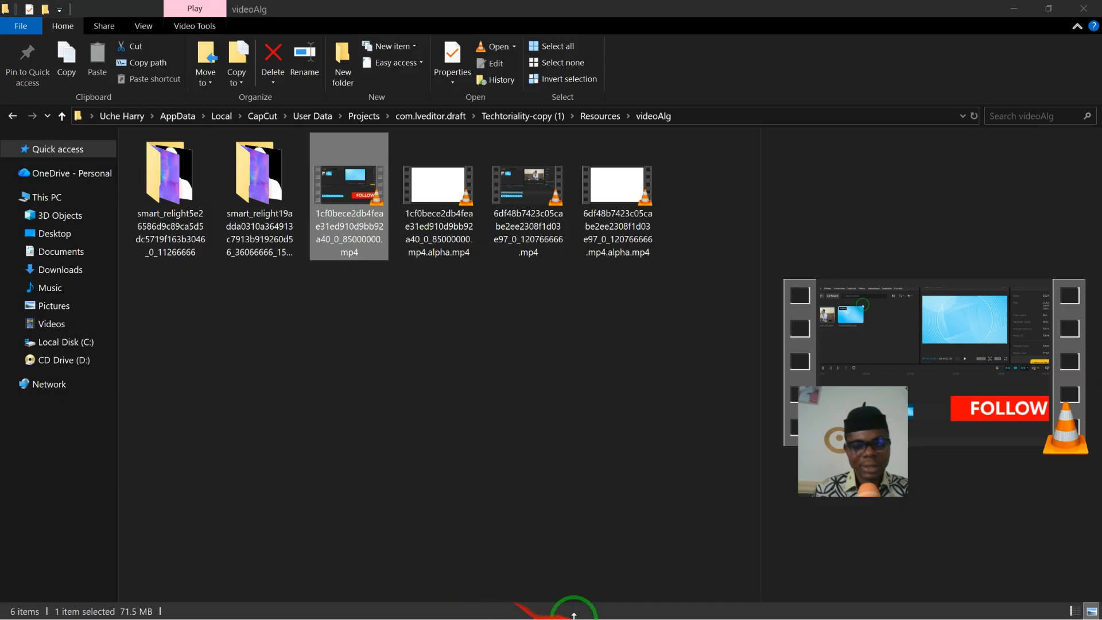
left_click(601, 610)
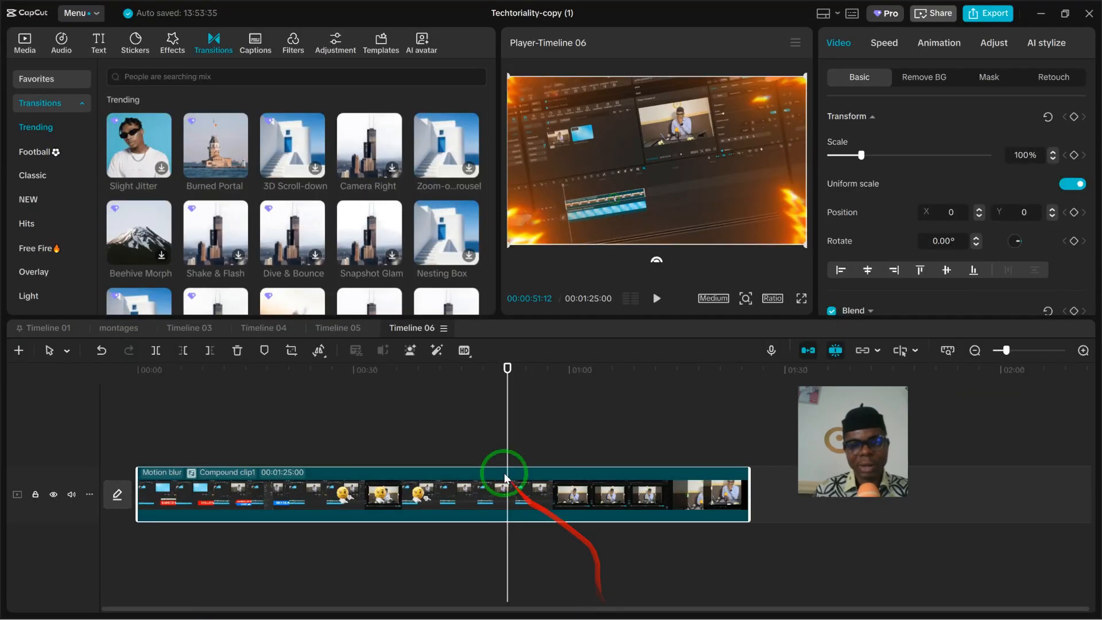
left_click(113, 450)
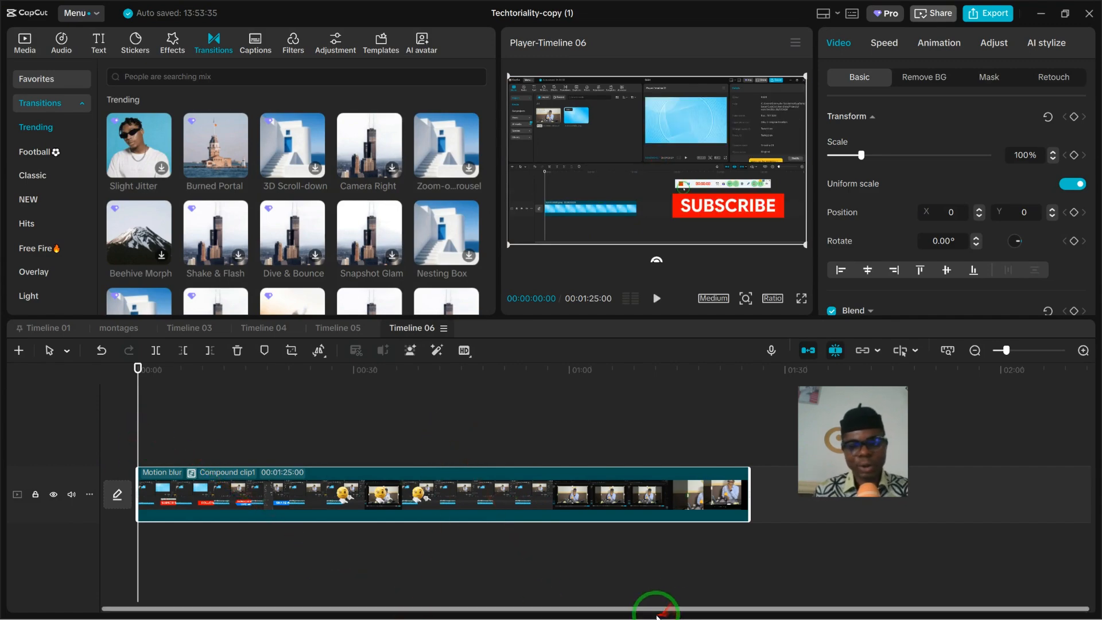
mouse_move(613, 607)
key("super")
left_click(293, 608)
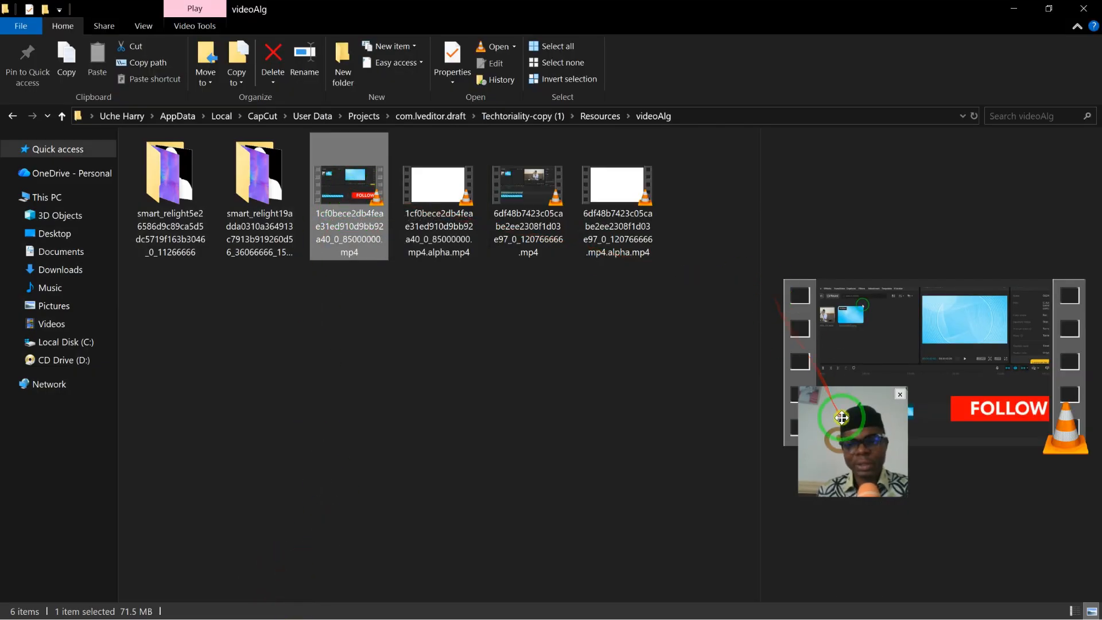
- Play the selected mp4 in VLC, skim through several points to check its content, pause it and close the player
left_click_drag(841, 417, 872, 65)
double_click(329, 187)
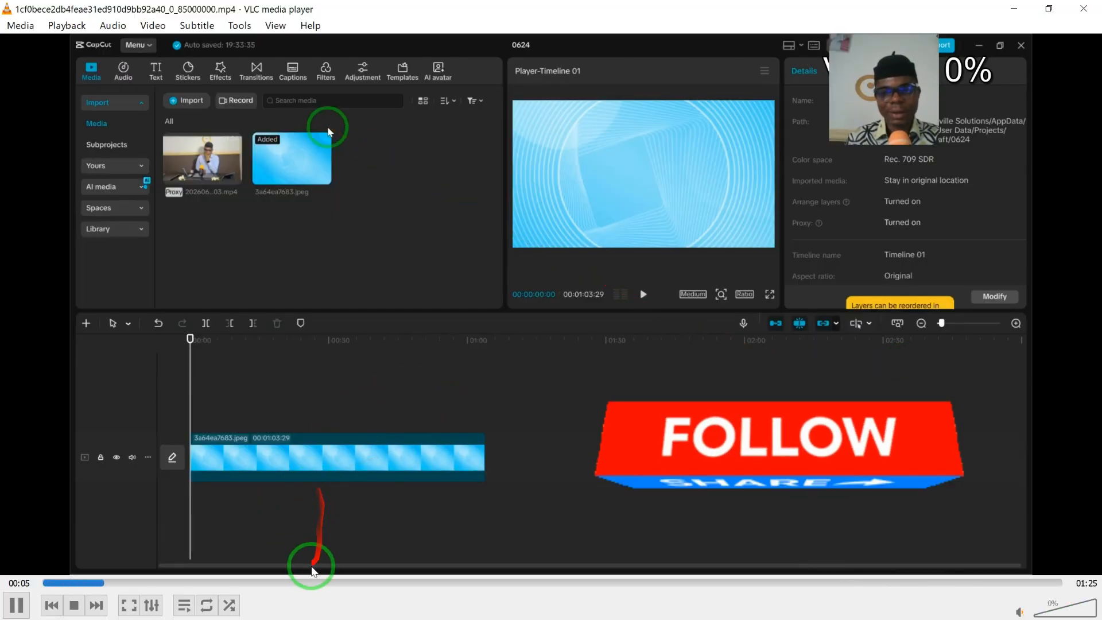
left_click(320, 583)
left_click(421, 583)
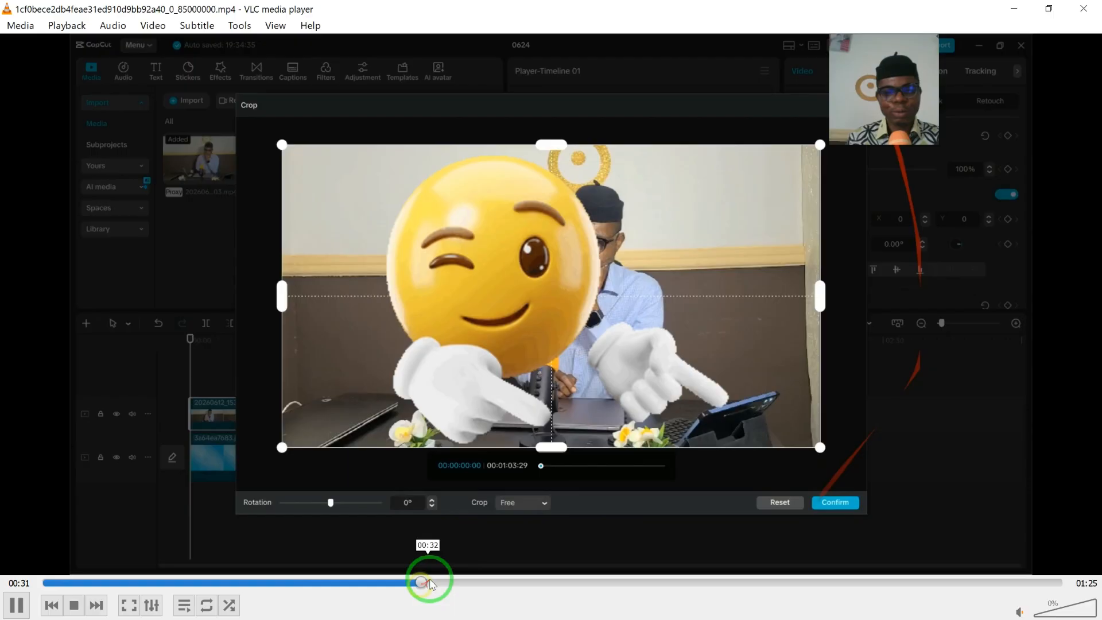
left_click(320, 583)
left_click(276, 583)
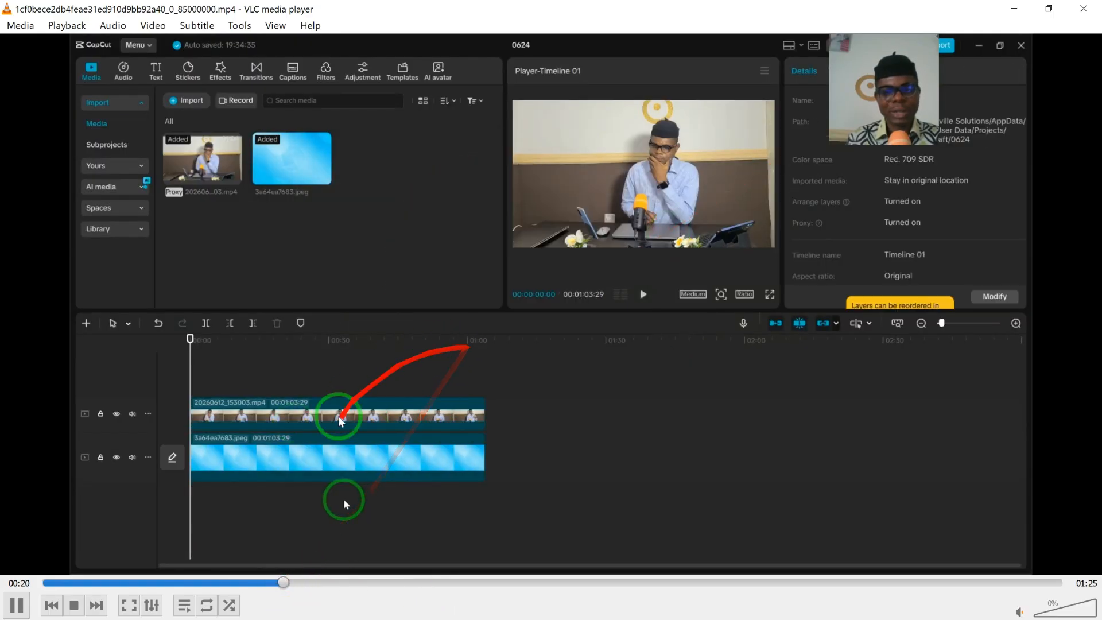
left_click(259, 581)
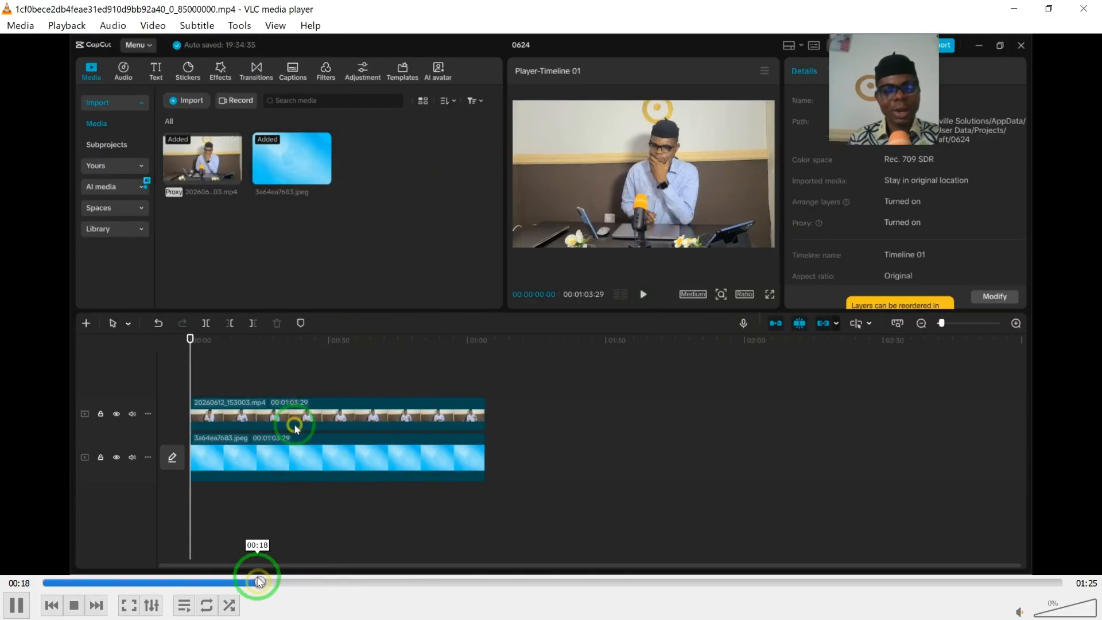
left_click(216, 582)
left_click(176, 583)
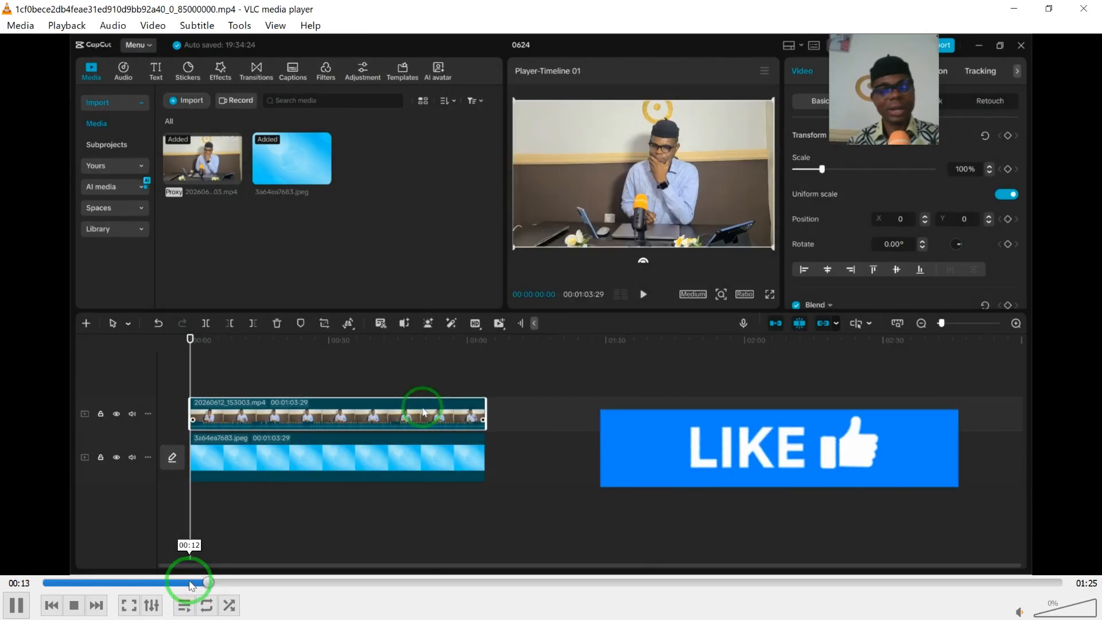
key("space")
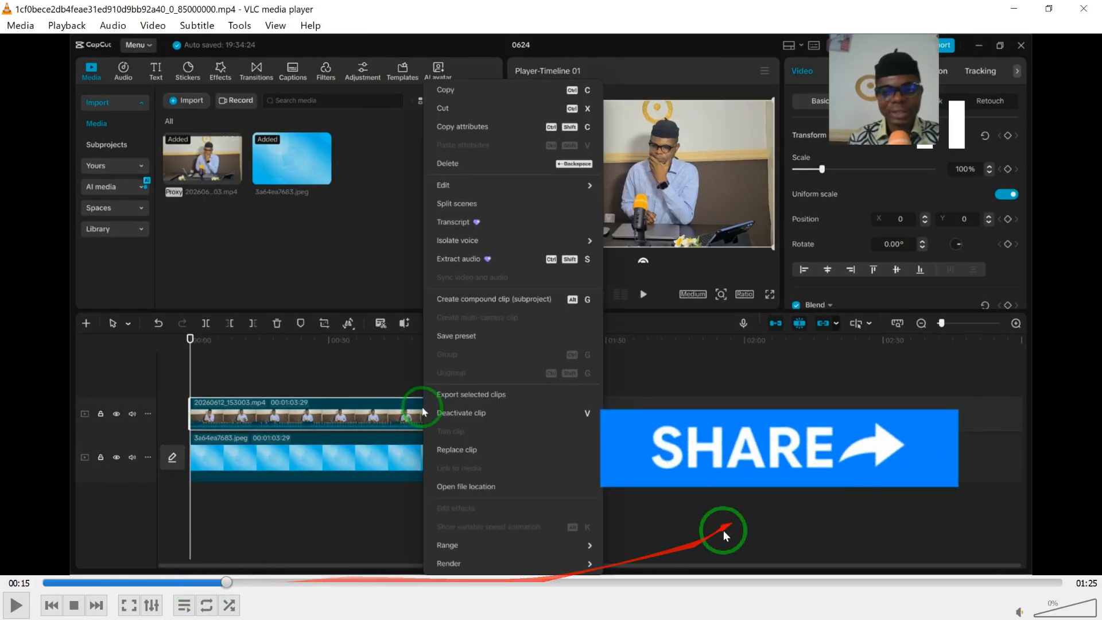
left_click(1083, 7)
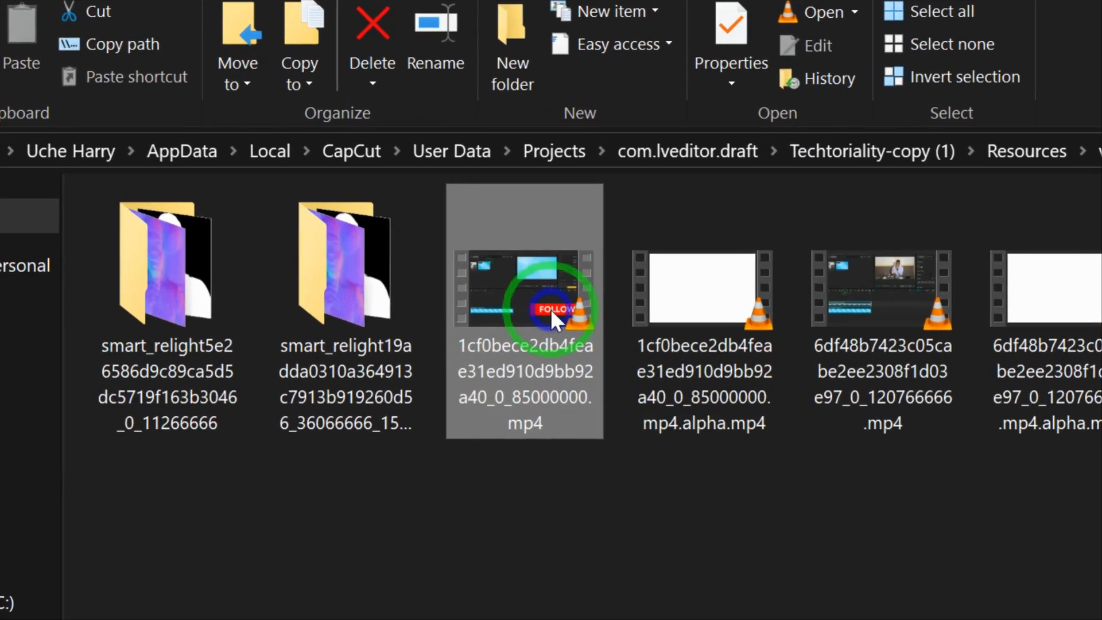
- Examine the mp4 file's detailed properties for its length, resolution, bitrate and frame rate, then close them
double_click(362, 197)
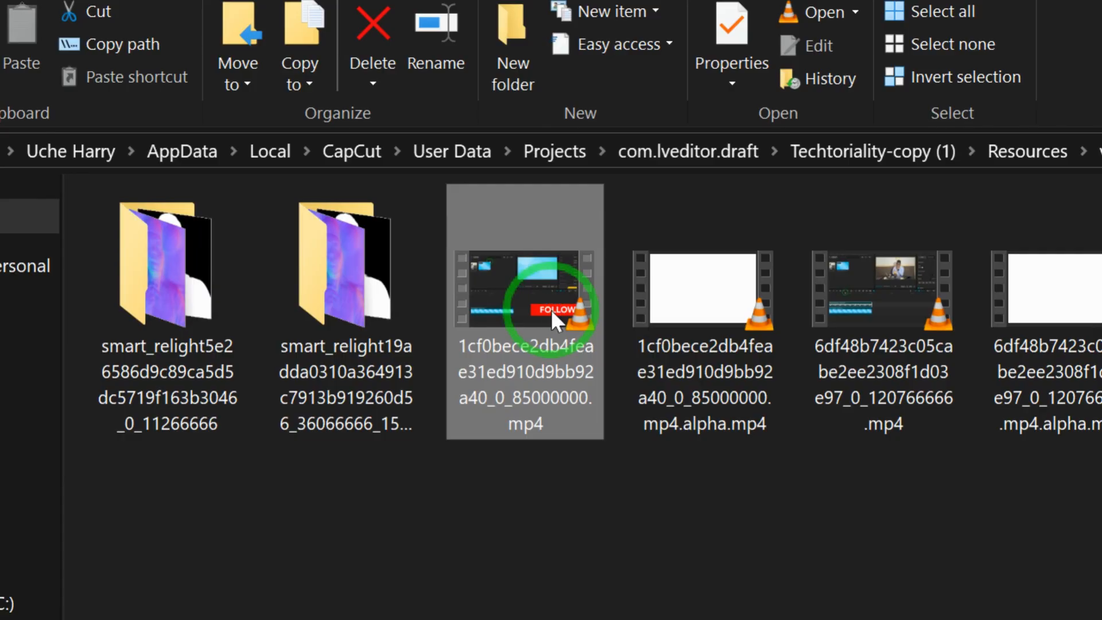
right_click(551, 309)
left_click(640, 598)
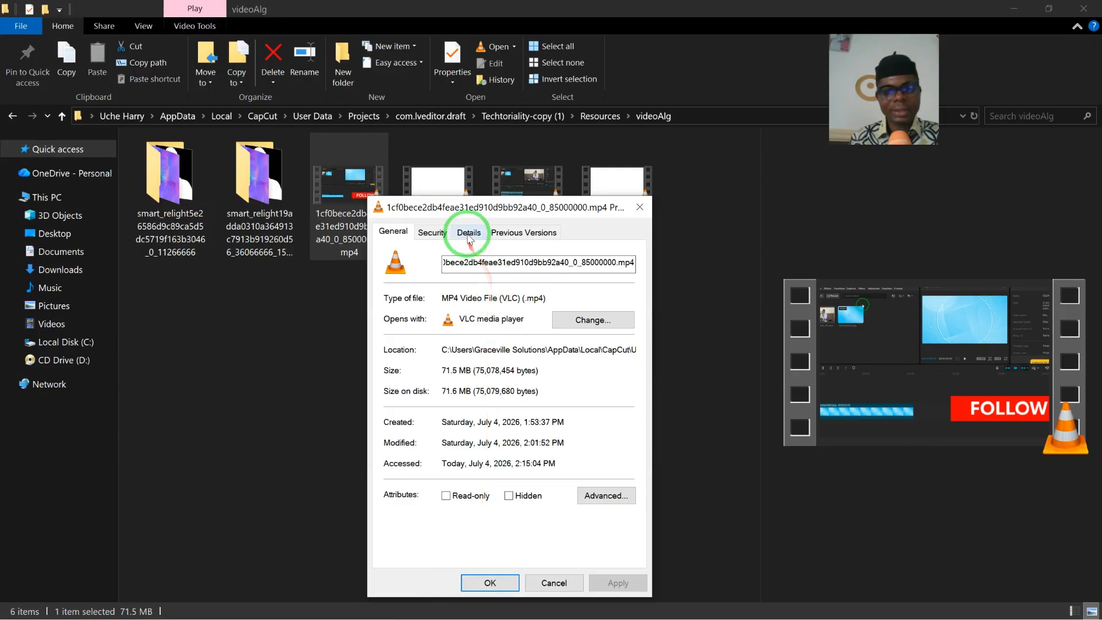
left_click(469, 233)
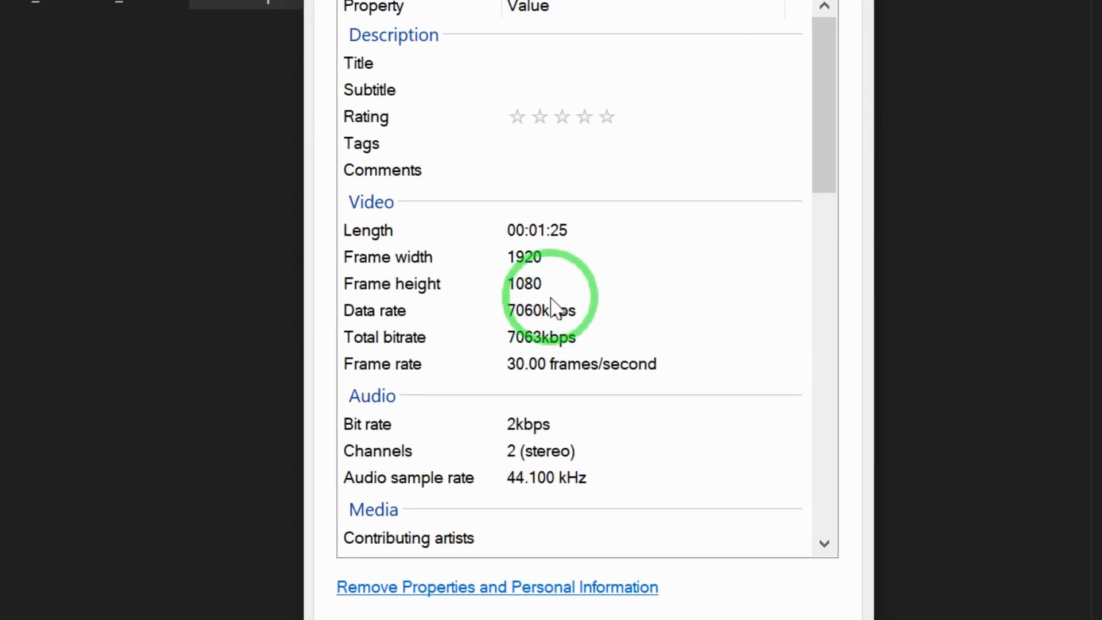
left_click(684, 580)
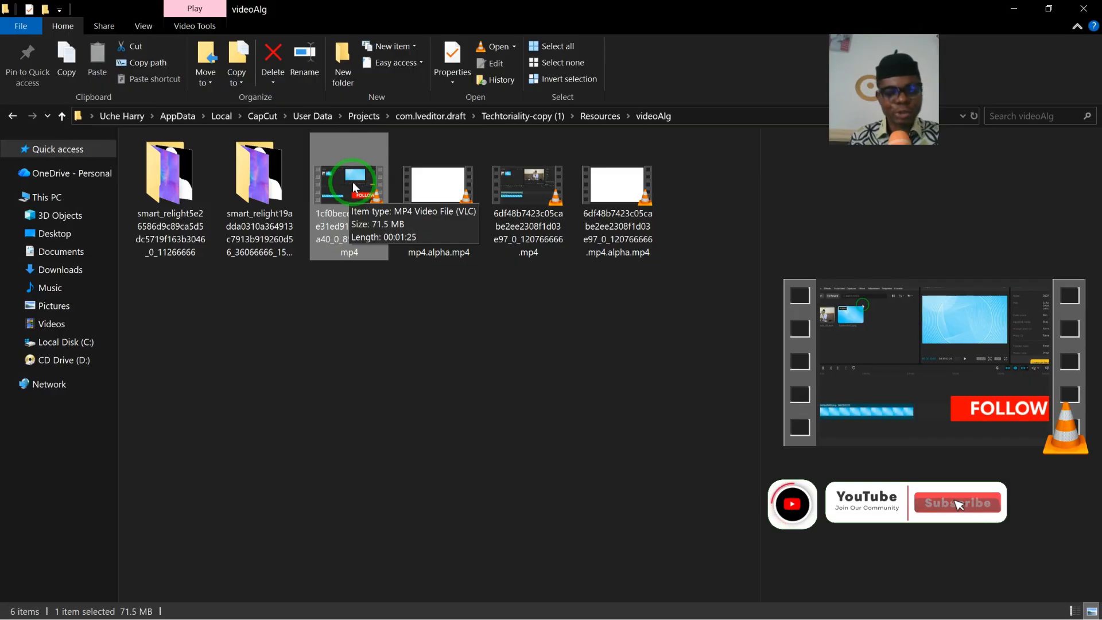
- Bring the 1cf0bece2db4feae31ed910d9bb92a40_0_85000000.mp4 file into CapCut on a new timeline and open the export settings
left_click_drag(352, 181, 613, 598)
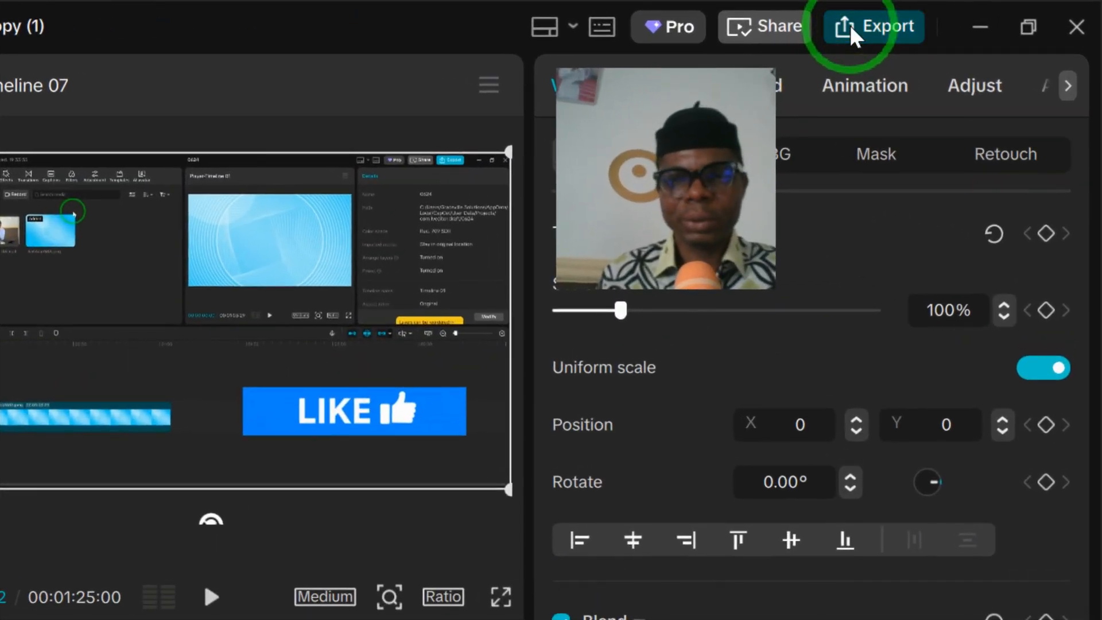
left_click(976, 15)
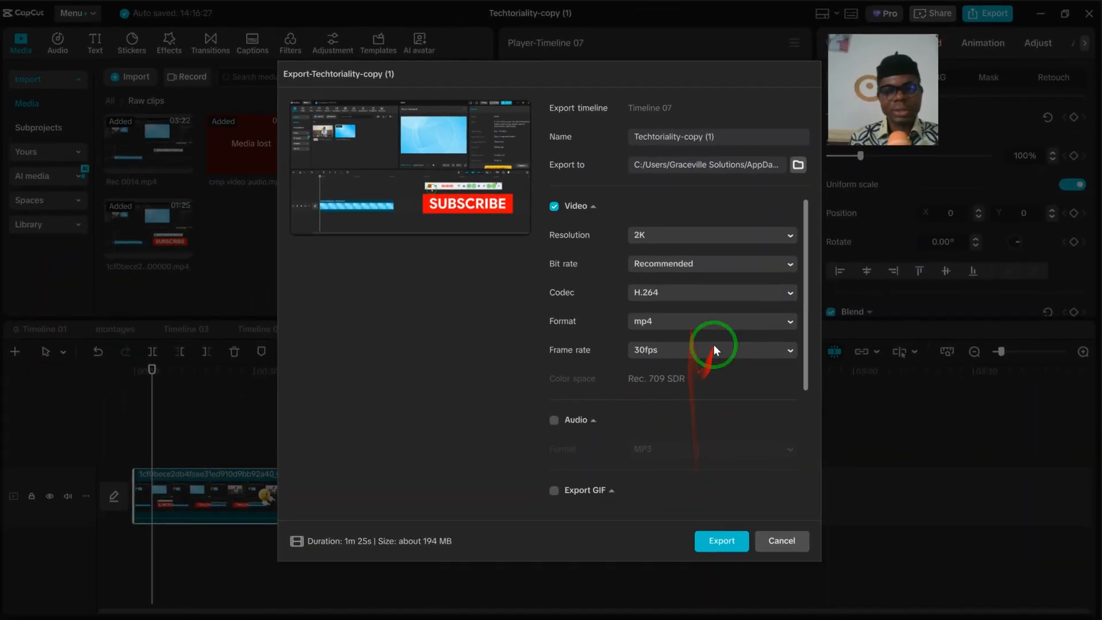
- Review all the export options, try a 4K resolution, and close the export settings without exporting
left_click_drag(805, 308, 806, 386)
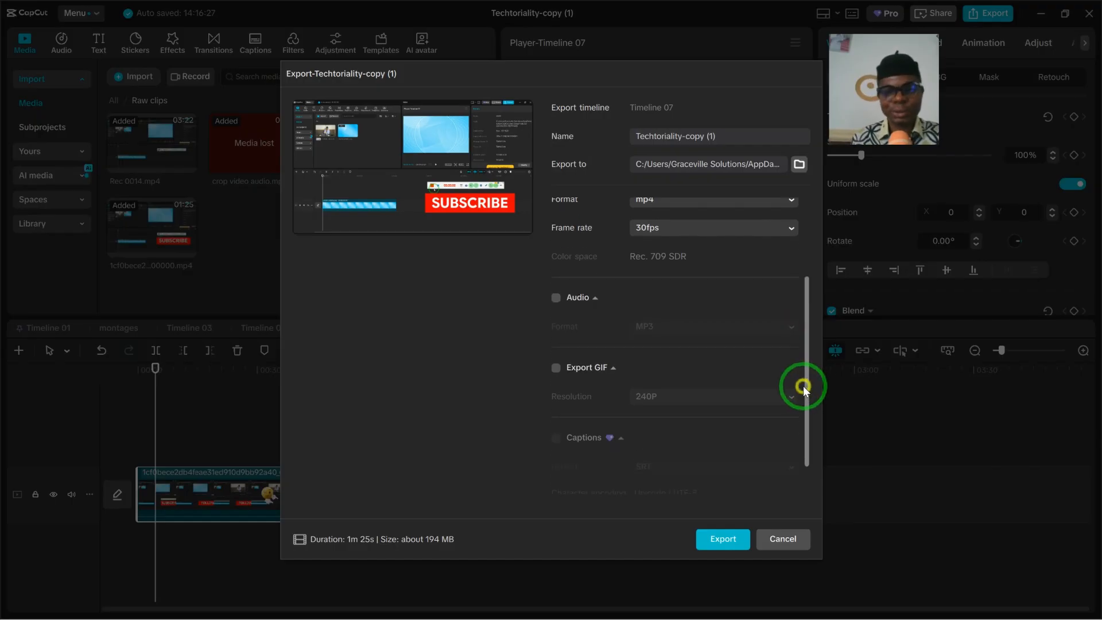
left_click_drag(805, 385, 813, 240)
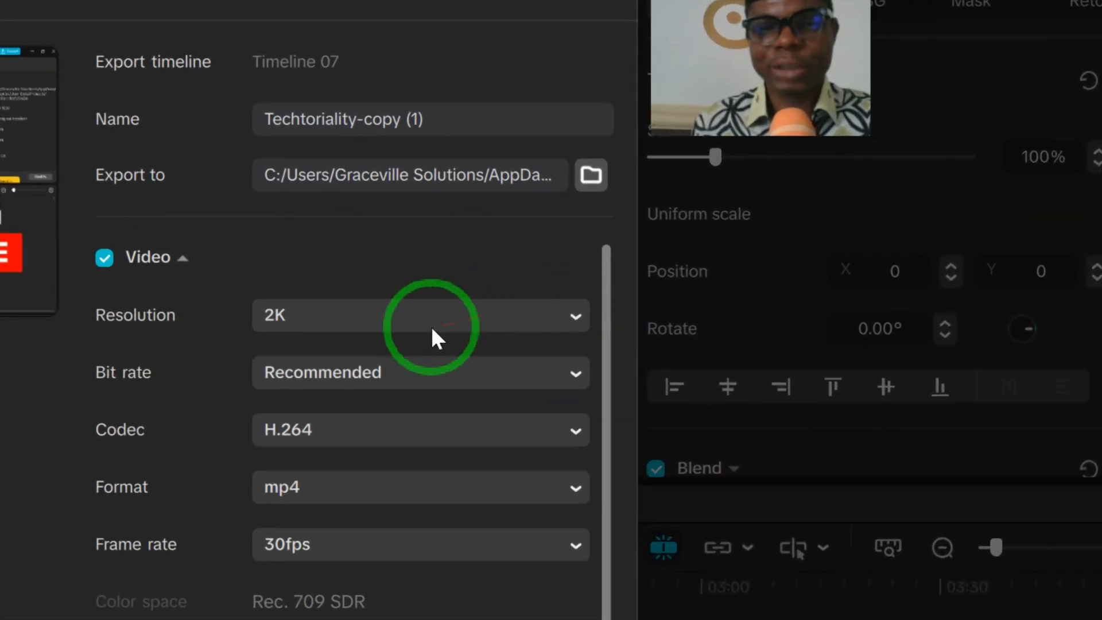
left_click(432, 326)
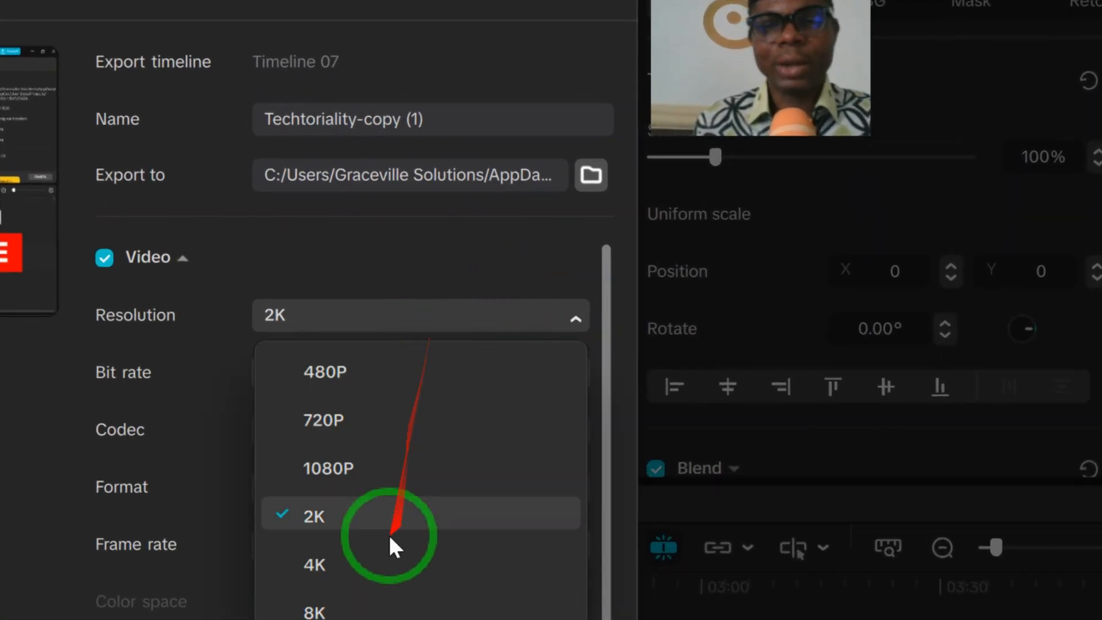
left_click(357, 561)
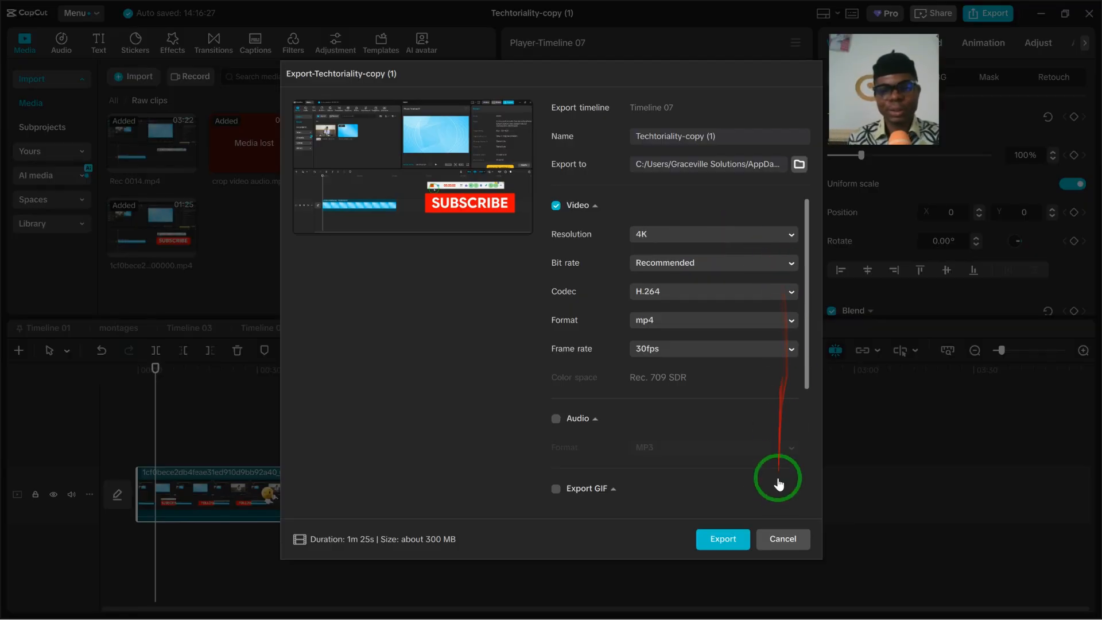
left_click(784, 540)
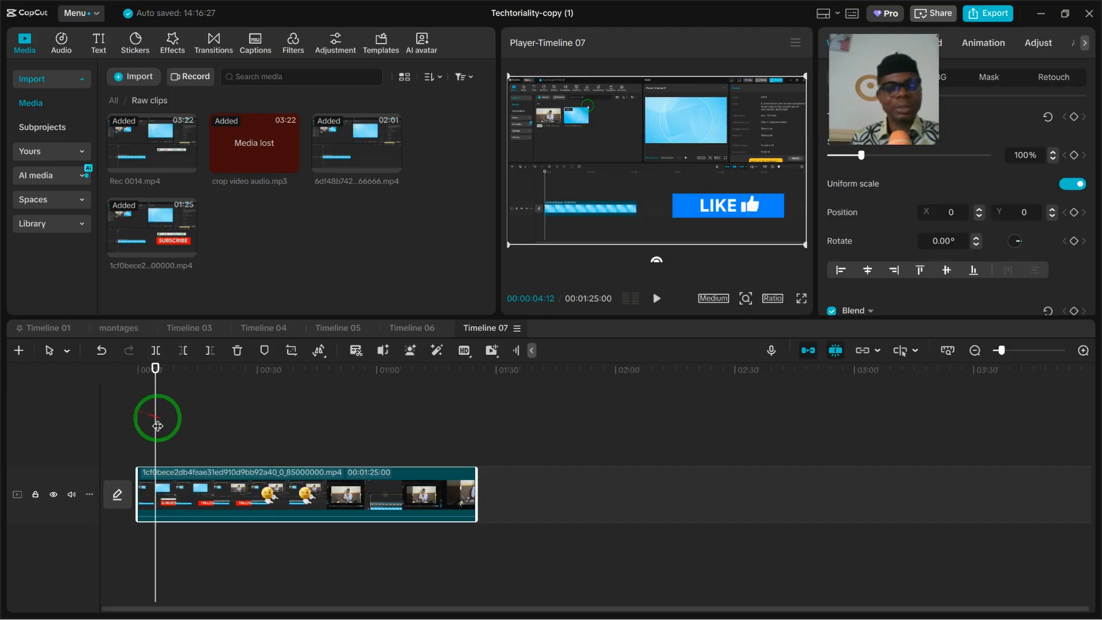
- Preview the imported clip on Timeline 07 from about 27 seconds in and pause the playback
left_click_drag(156, 416, 248, 418)
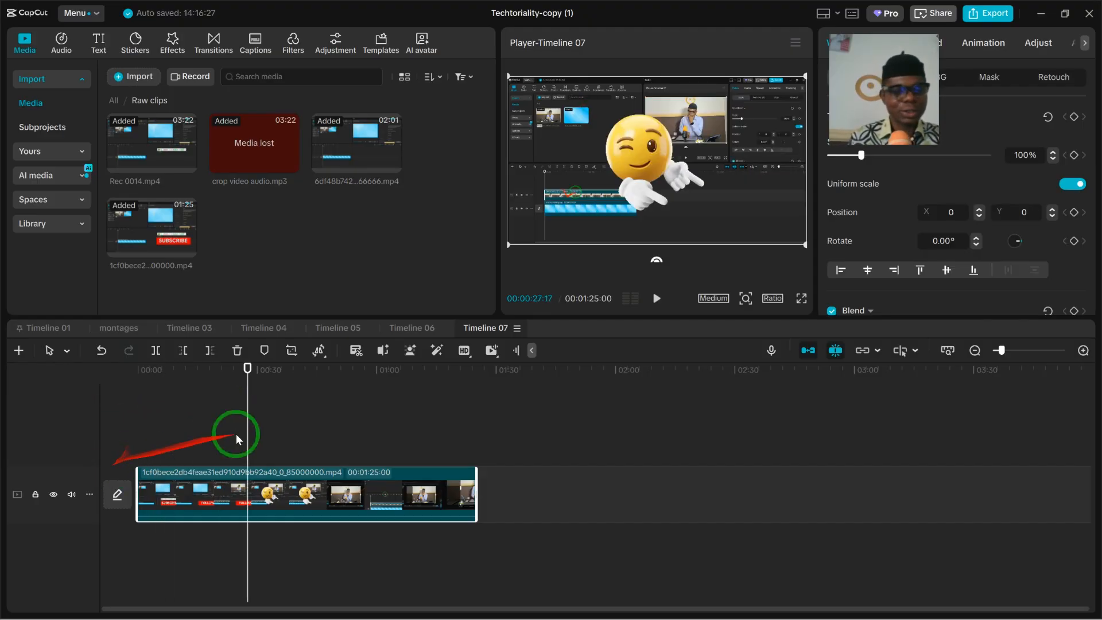
left_click(657, 299)
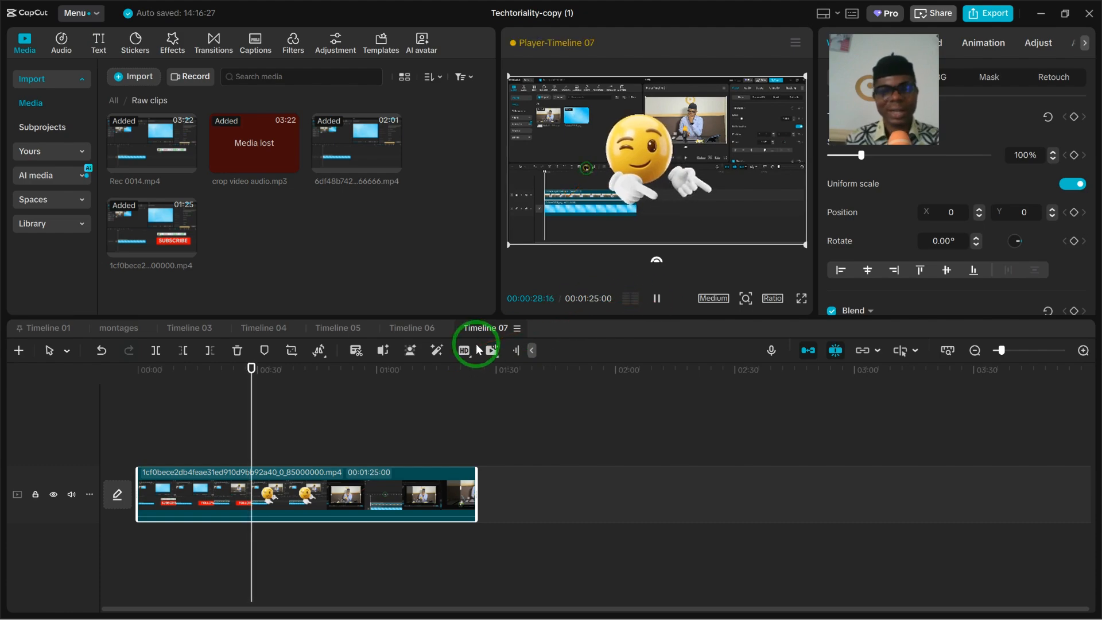
left_click_drag(871, 41, 947, 424)
key("space")
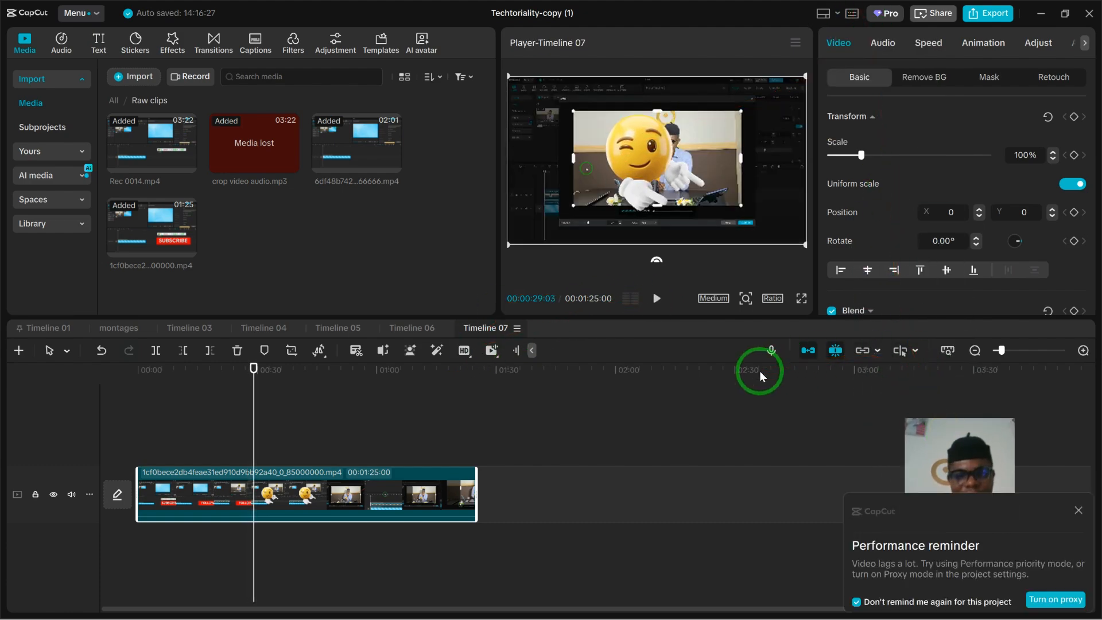